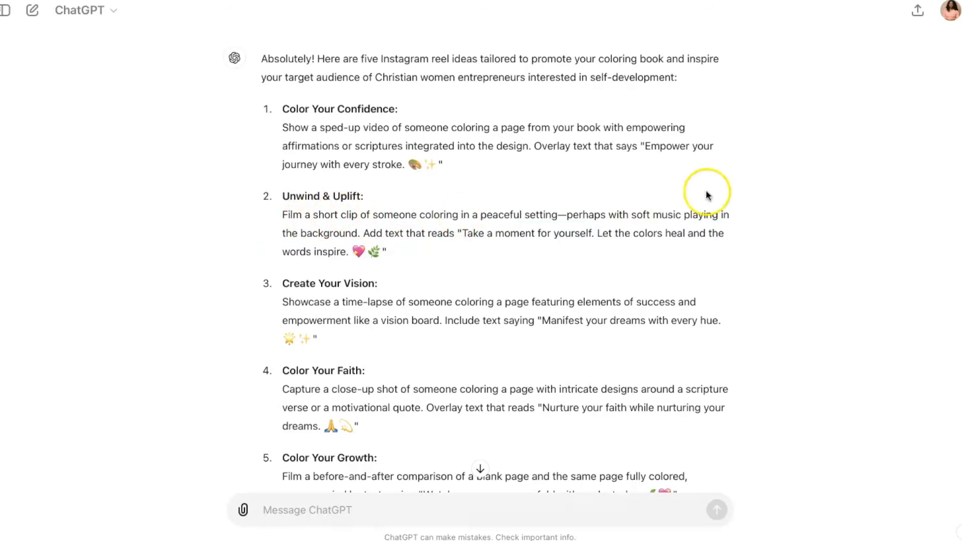
# - Review the five Instagram reel ideas for the coloring book along with the prompt that requested them
pyautogui.moveTo(417, 234); pyautogui.dragTo(620, 243)
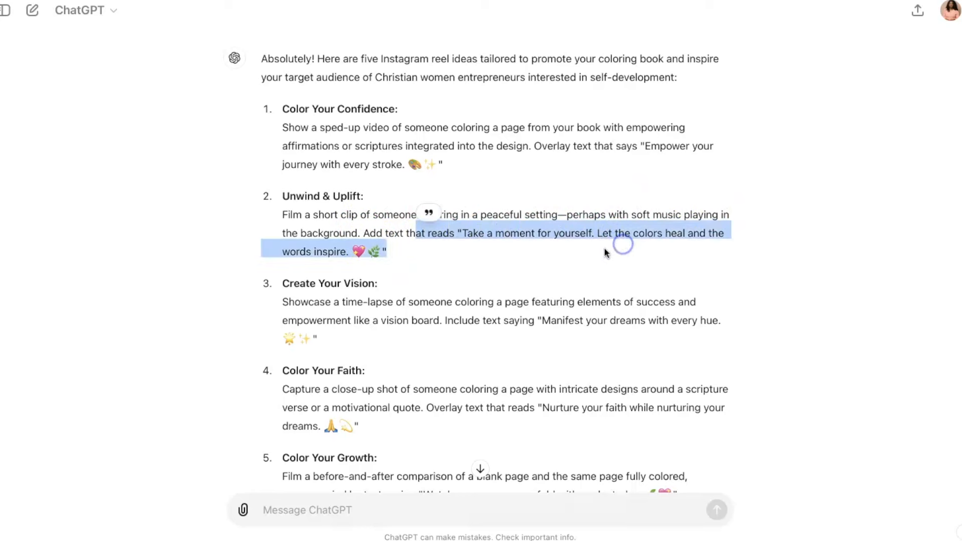
pyautogui.click(592, 261)
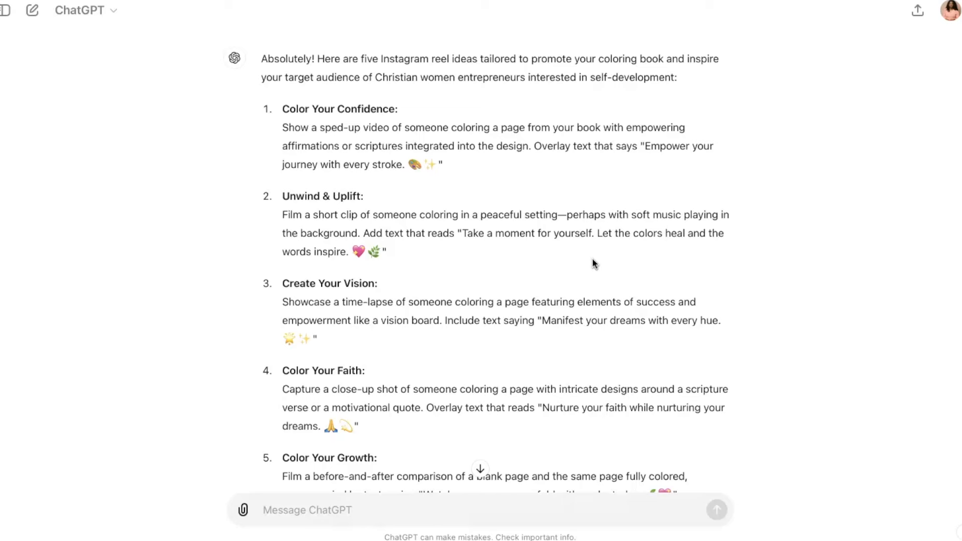
pyautogui.scroll(-1, 592, 260)
pyautogui.scroll(3, 581, 278)
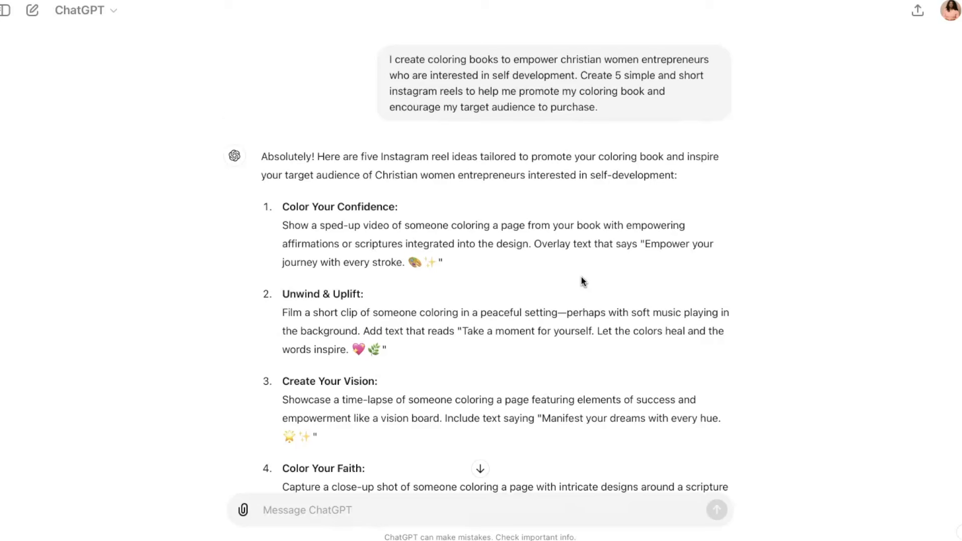
pyautogui.scroll(-1, 583, 281)
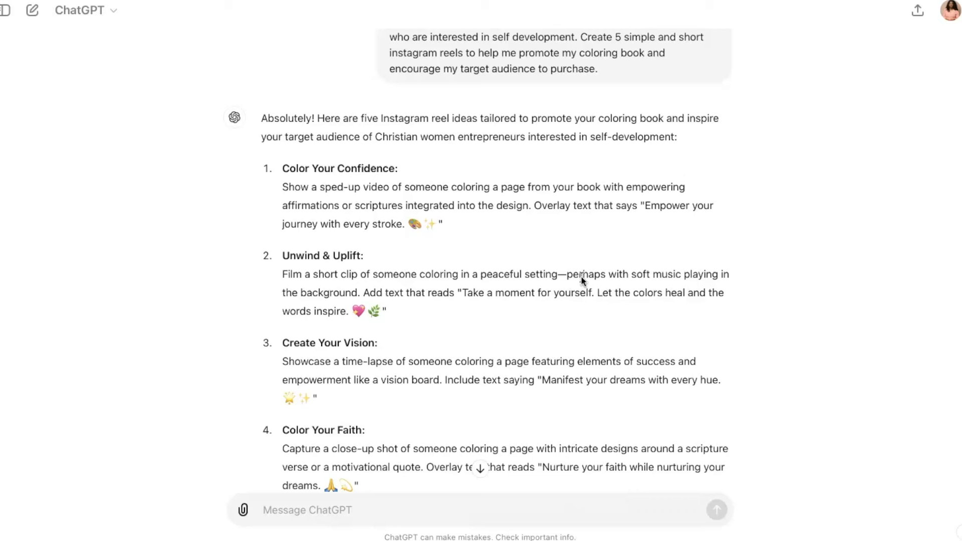
# - Ask ChatGPT to also include 5 self development and empowerment quotes for women
pyautogui.click(388, 515)
pyautogui.write('please a')
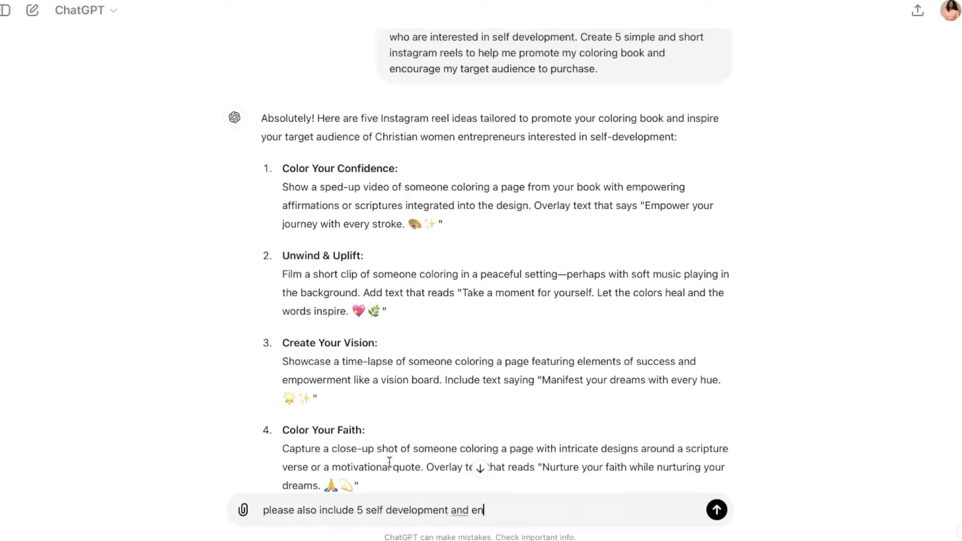
pyautogui.write('lso include 5 self development and empowerment quotes for women.')
pyautogui.press('Return')
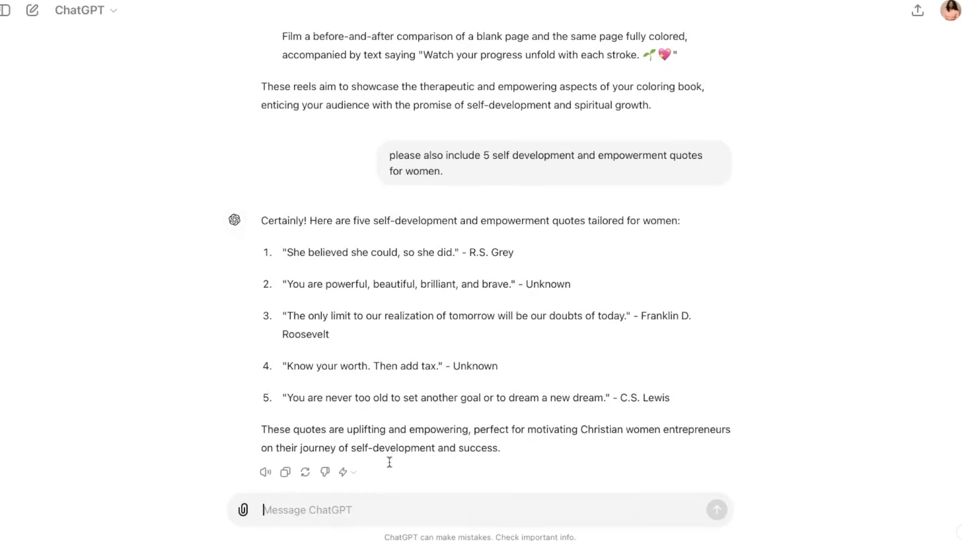
# - Request only original quotes and select the fifth one, starting "Every setback is a setup for a comeback."
pyautogui.click(316, 252)
pyautogui.write('please include only original quotes')
pyautogui.press('Return')
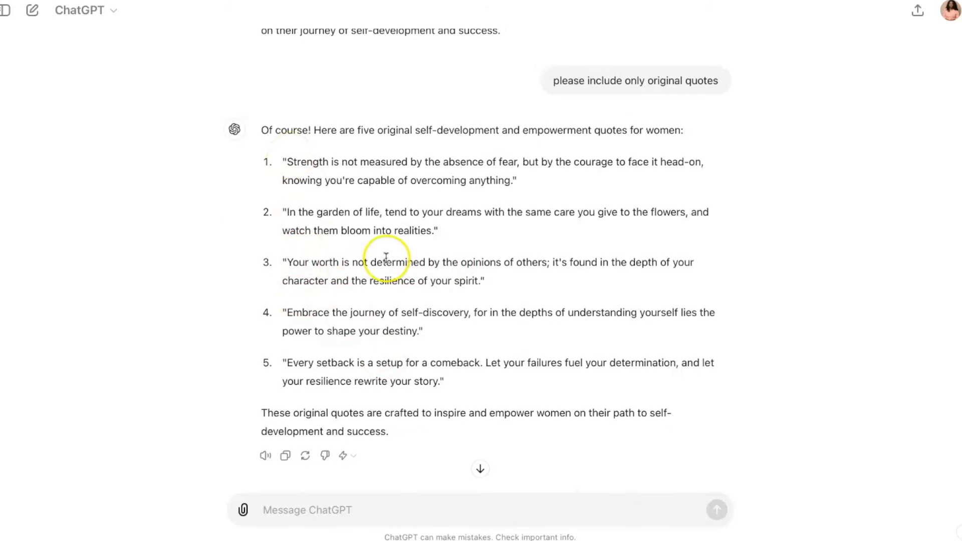
pyautogui.moveTo(309, 279); pyautogui.dragTo(612, 274)
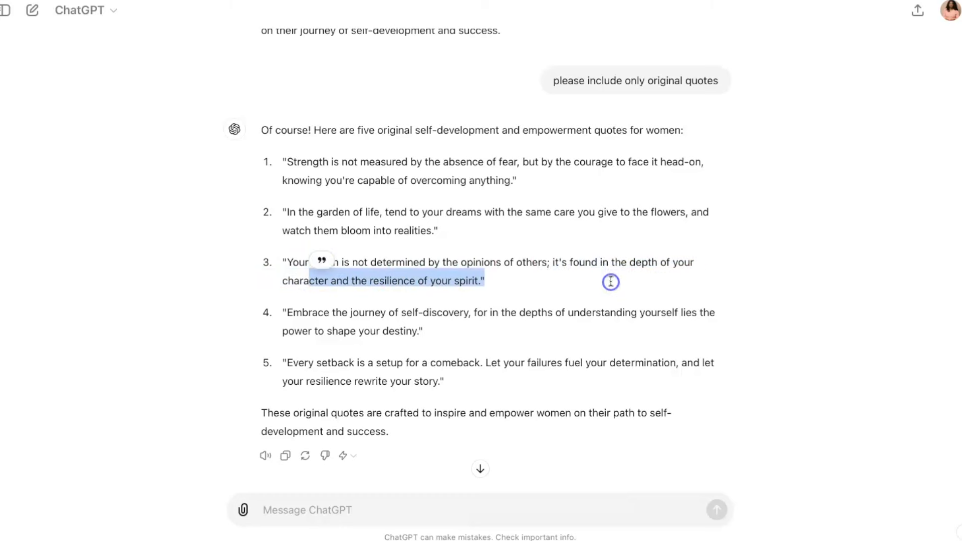
pyautogui.moveTo(283, 363); pyautogui.dragTo(484, 374)
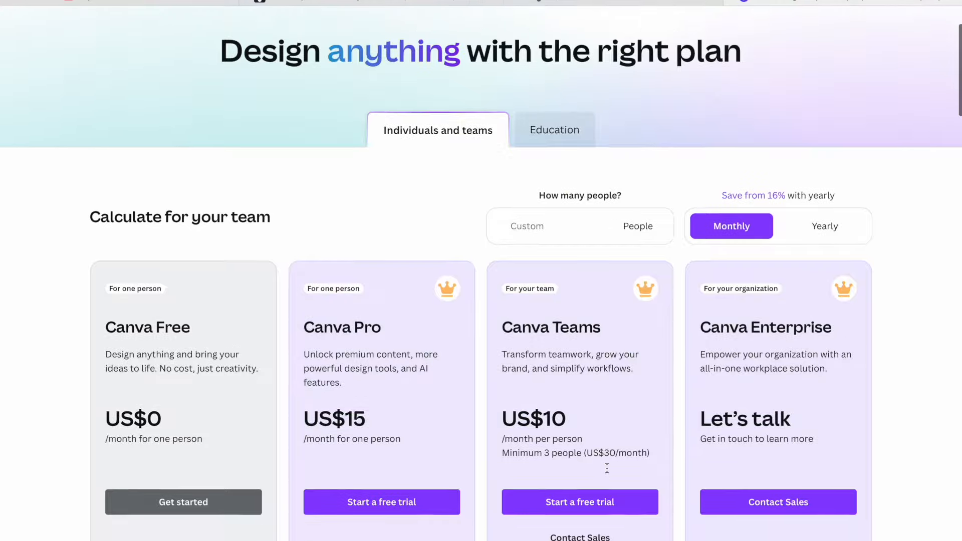
# - Compare the prices and features of the Free, Pro, Teams and Enterprise plans on Canva's pricing page
pyautogui.scroll(-3, 604, 465)
pyautogui.scroll(-1, 606, 468)
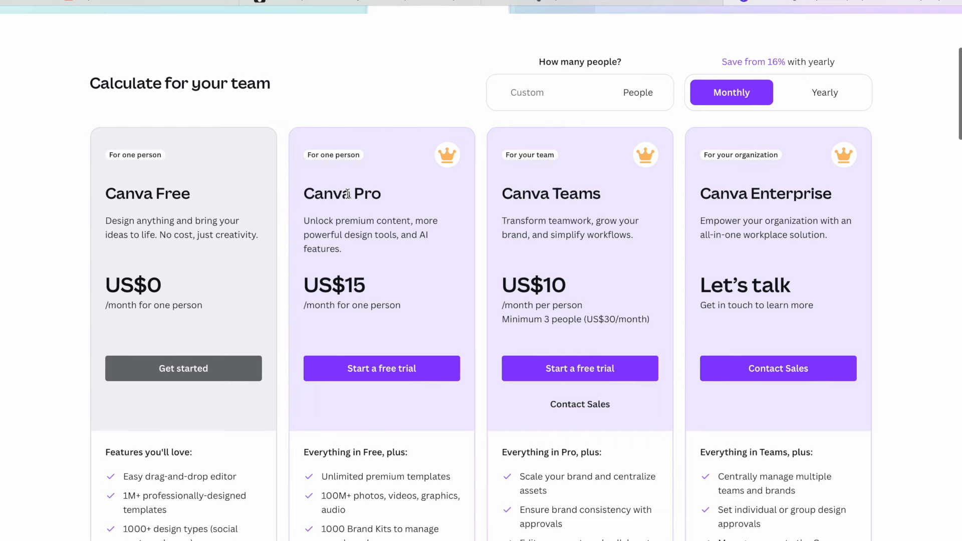
pyautogui.scroll(-4, 347, 193)
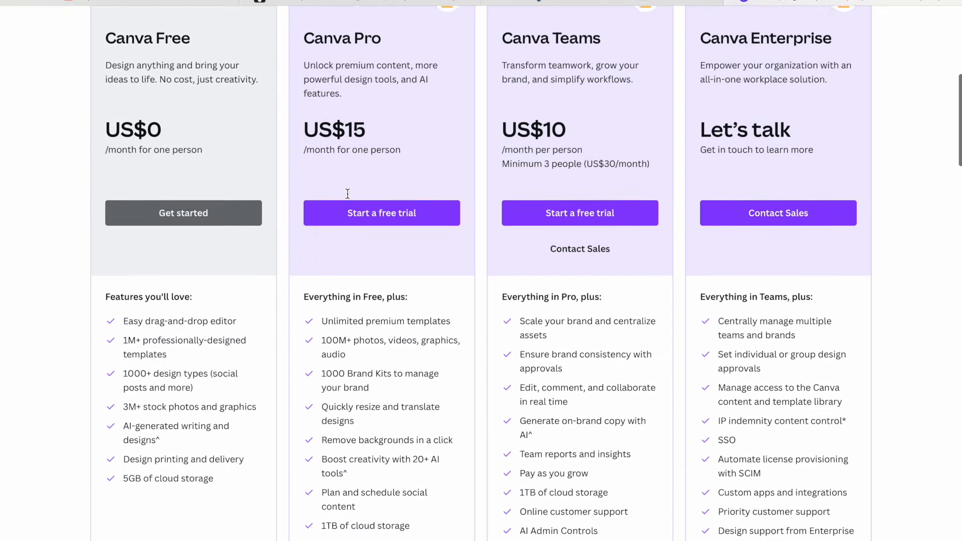
pyautogui.scroll(-2, 347, 194)
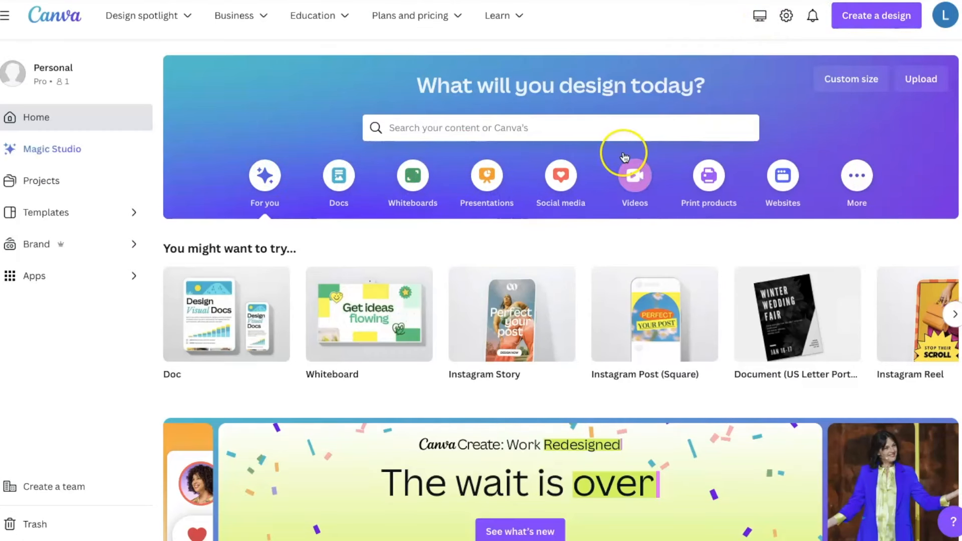
# - Browse the Instagram design formats on Canva's home page and create a blank Mobile Video design
pyautogui.click(558, 184)
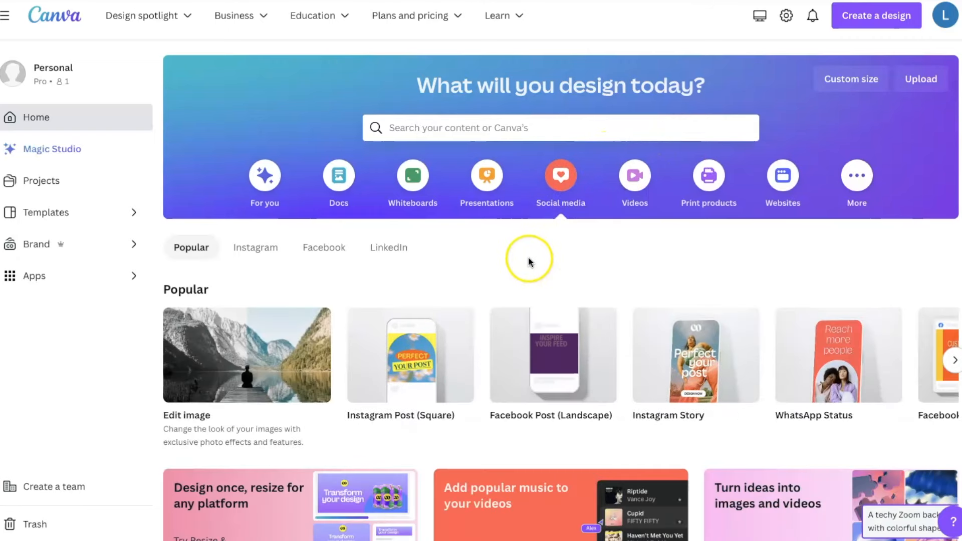
pyautogui.click(255, 247)
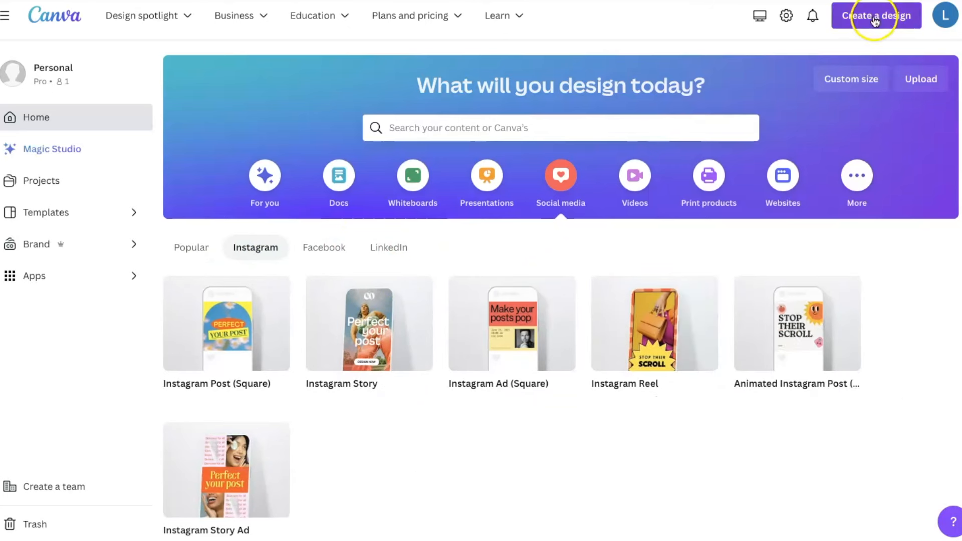
pyautogui.click(884, 14)
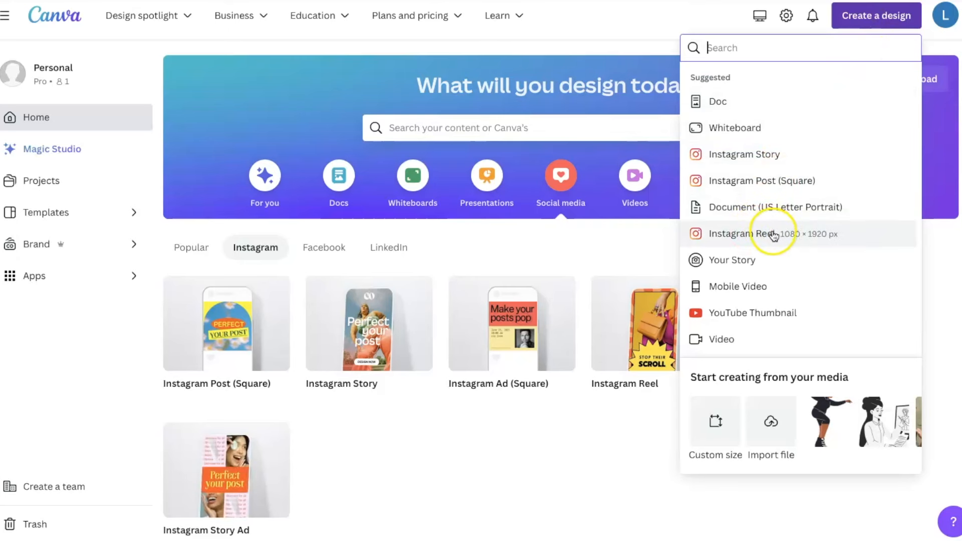
pyautogui.click(591, 461)
pyautogui.scroll(-5, 591, 462)
pyautogui.click(655, 86)
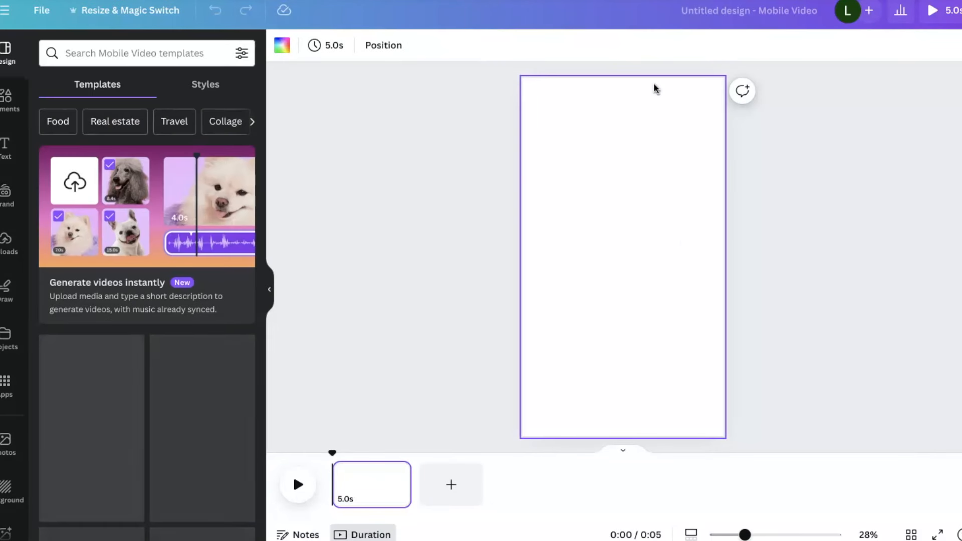
# - Search the Mobile Video templates for "green aesthetic"
pyautogui.click(5, 111)
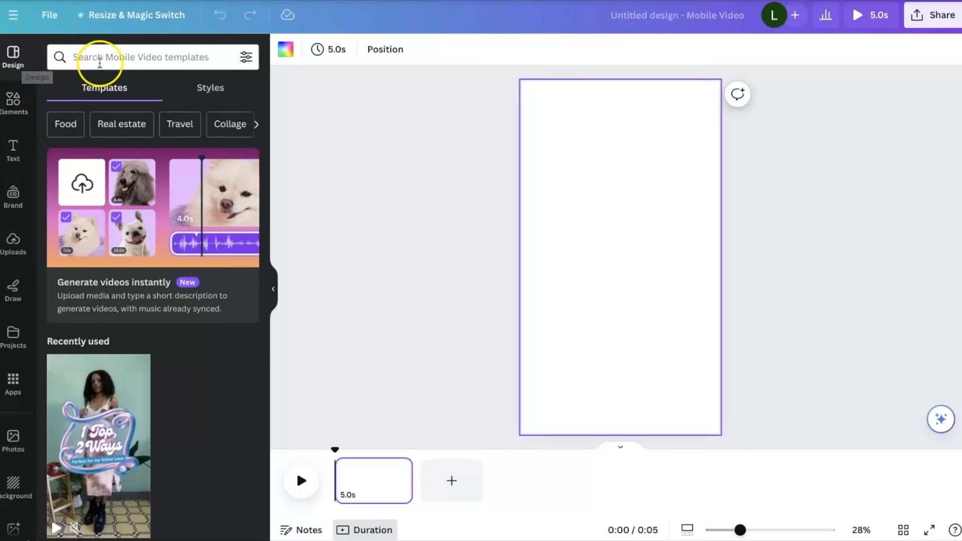
pyautogui.click(106, 60)
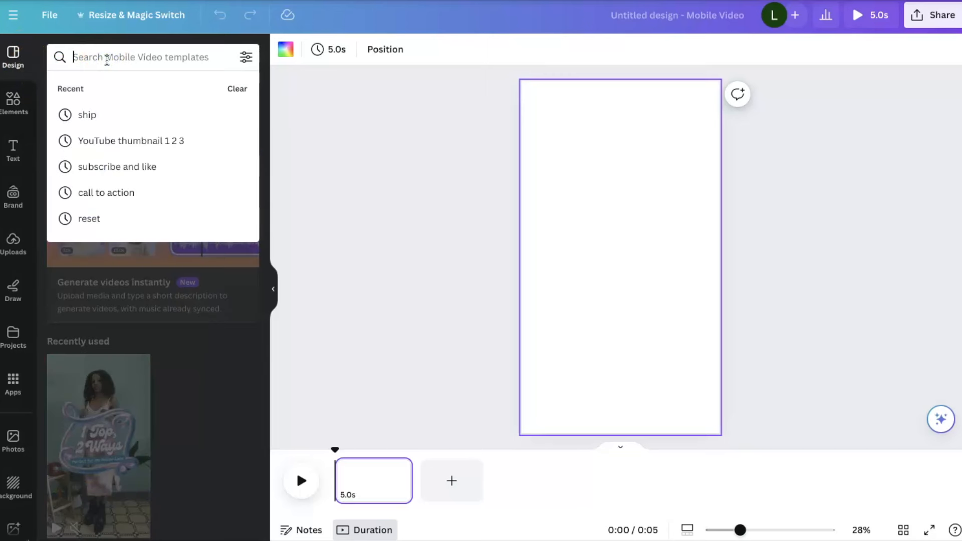
pyautogui.write('aes')
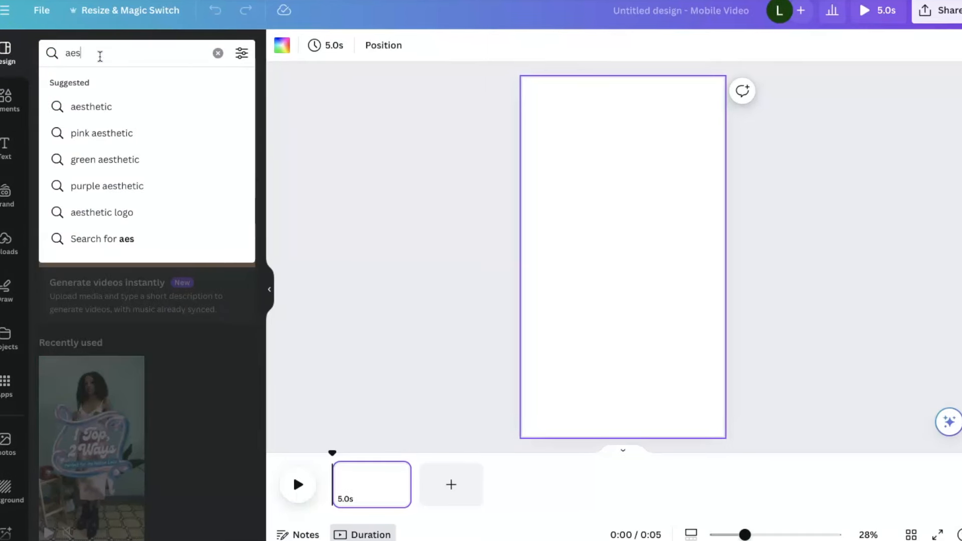
pyautogui.write('thetic')
pyautogui.click(105, 159)
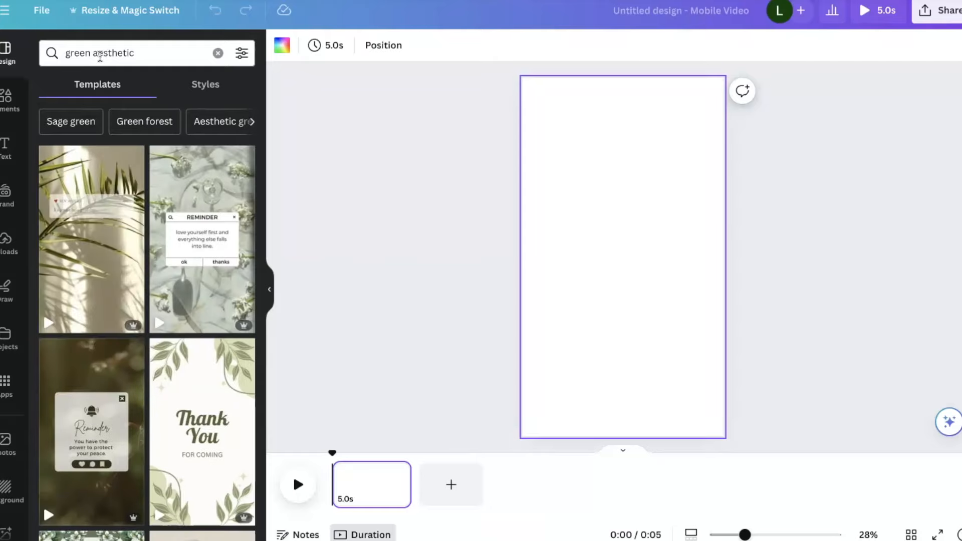
# - Apply the Green Nature Cinematic Reminder Reflection Instagram Reels Video template to the blank page
pyautogui.scroll(-6, 166, 277)
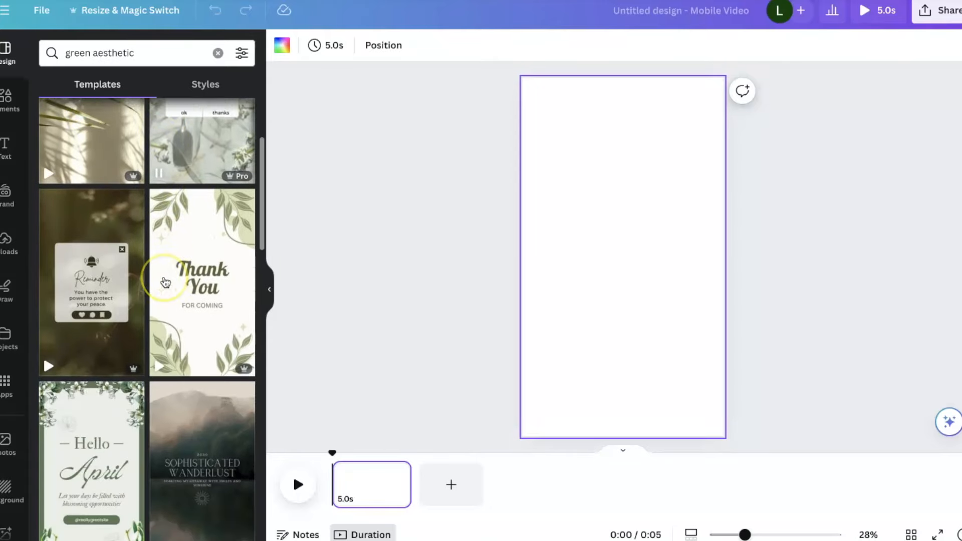
pyautogui.scroll(-3, 166, 282)
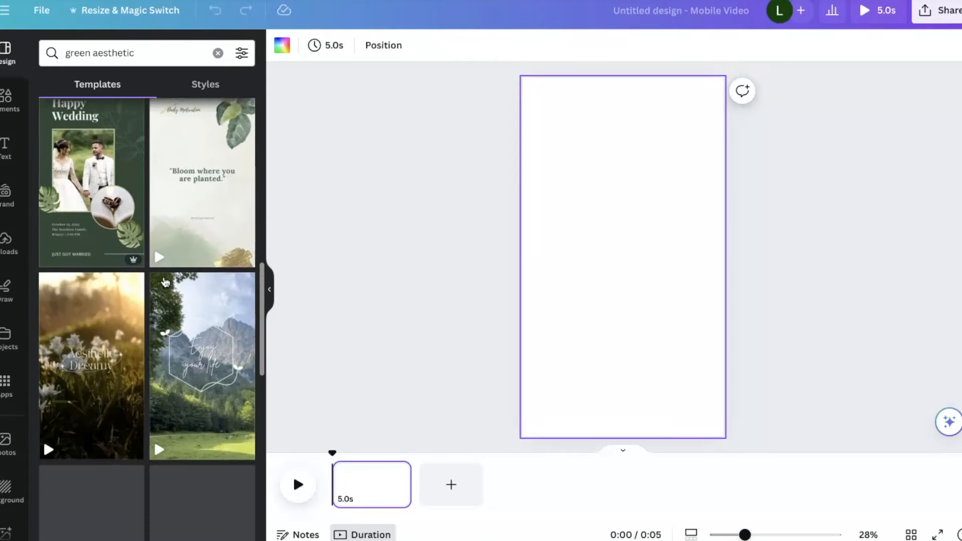
pyautogui.click(88, 196)
pyautogui.click(646, 151)
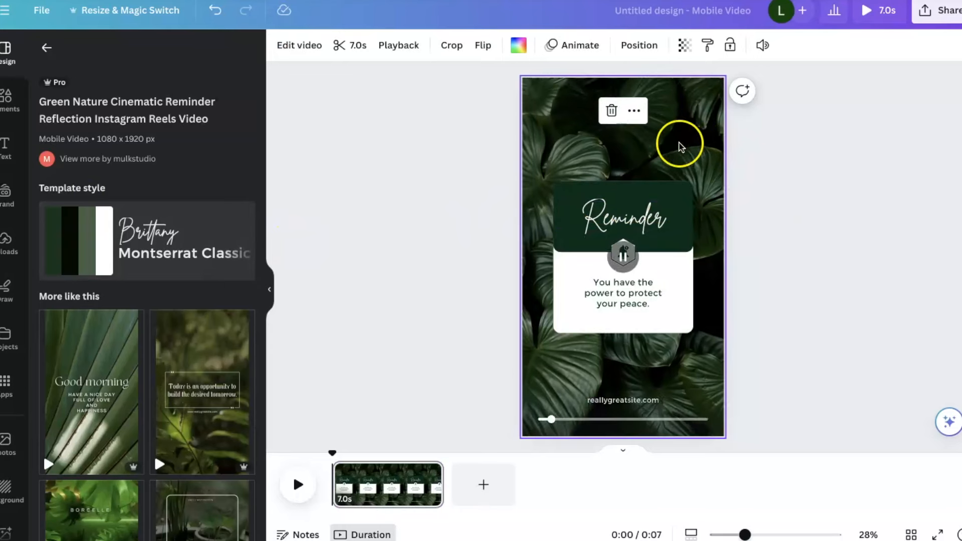
# - Replace the message under the Reminder heading with the quote "Every setback is a setup for a comeback..." from ChatGPT
pyautogui.doubleClick(612, 301)
pyautogui.moveTo(594, 280); pyautogui.dragTo(655, 298)
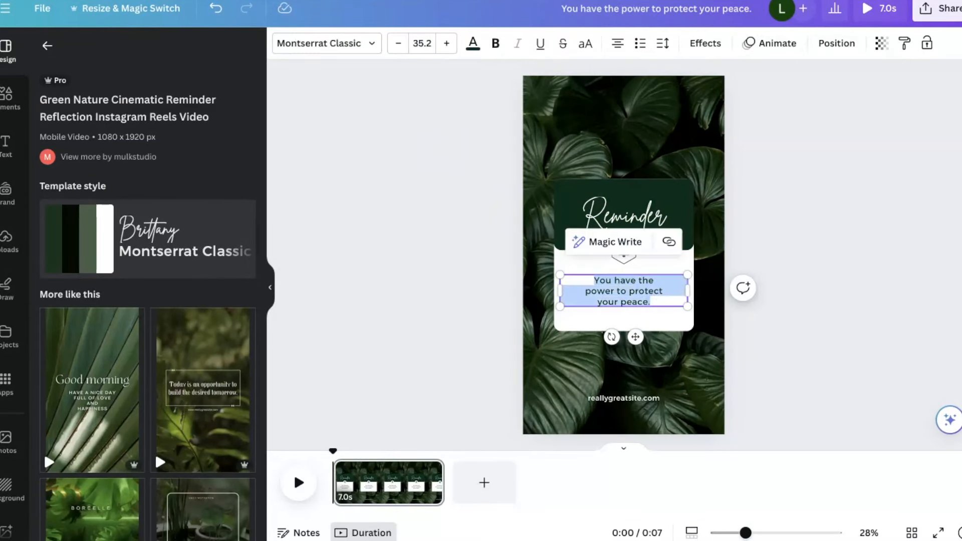
pyautogui.click(95, 1)
pyautogui.click(678, 256)
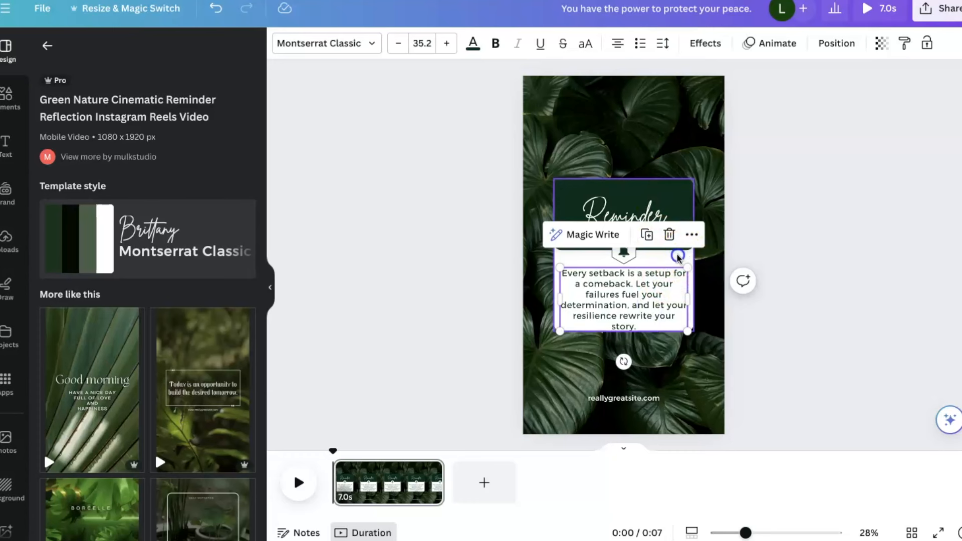
# - Extend the white card downward so the whole quote fits inside it
pyautogui.moveTo(623, 329); pyautogui.dragTo(624, 343)
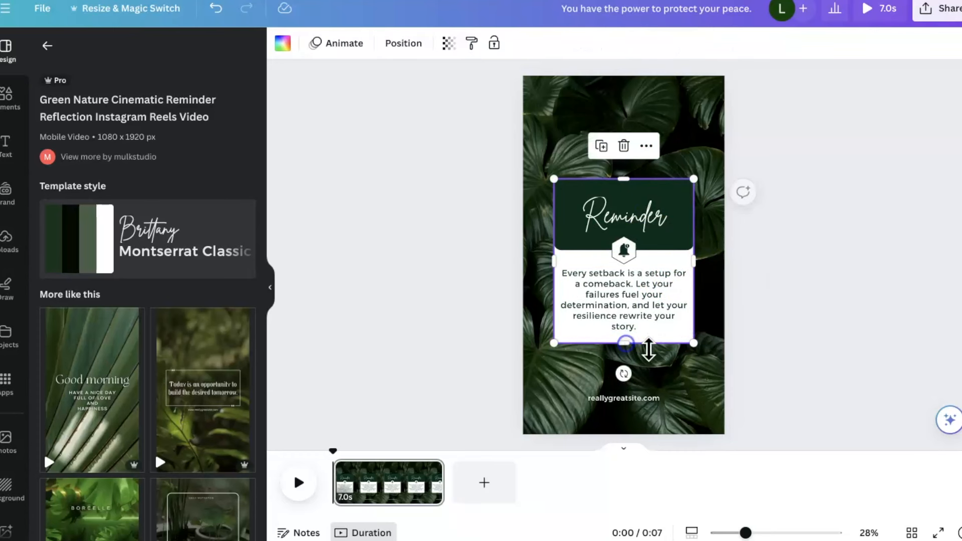
pyautogui.click(886, 366)
pyautogui.click(682, 276)
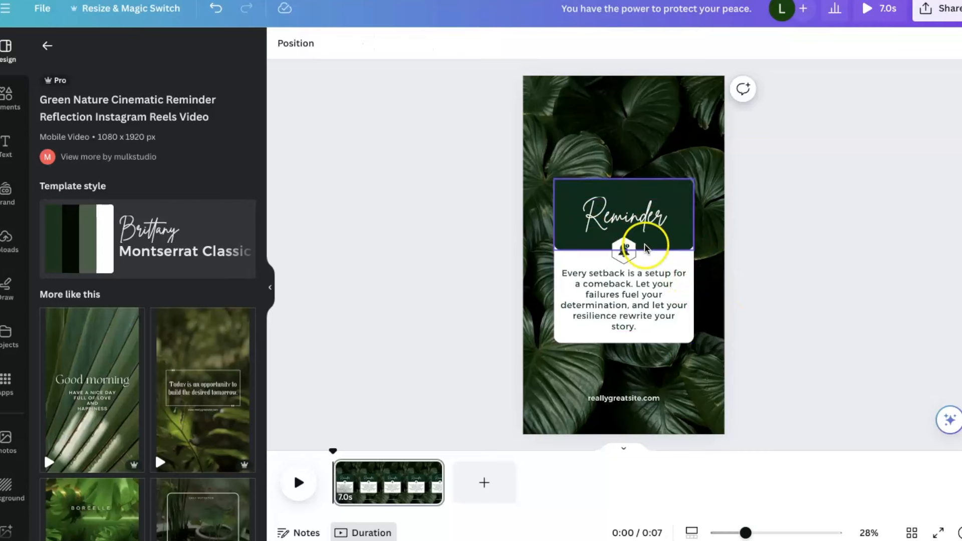
pyautogui.click(575, 274)
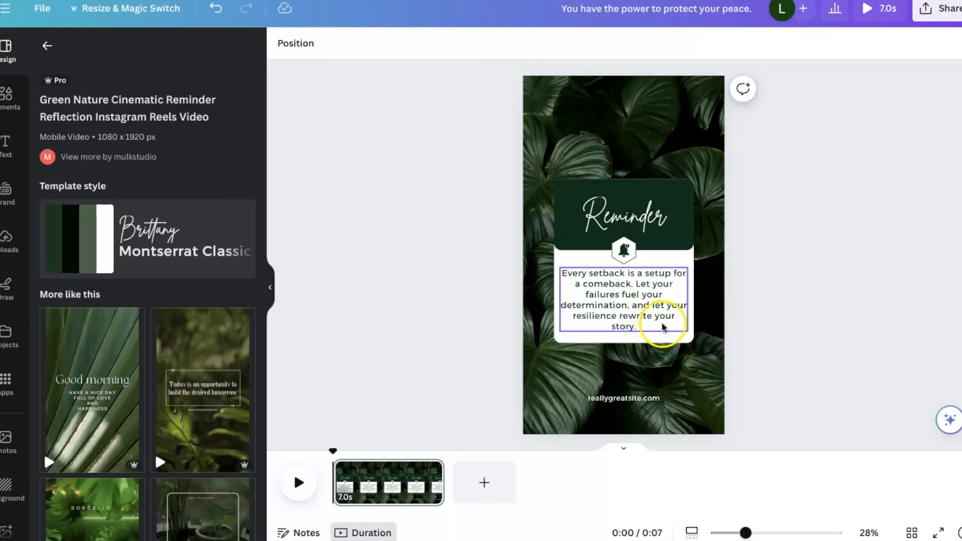
pyautogui.doubleClick(634, 398)
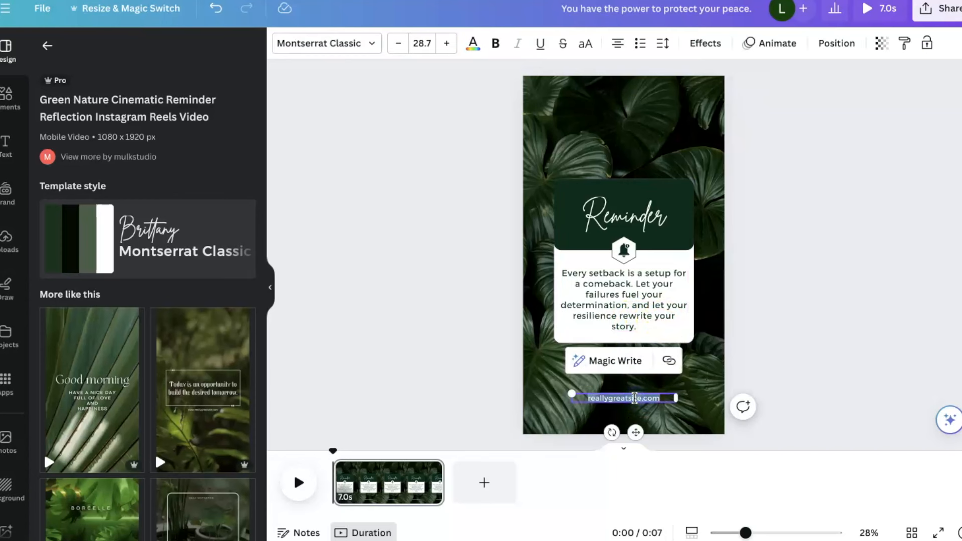
pyautogui.write('www.entrepreneurscolortoo.c')
pyautogui.moveTo(675, 402)
pyautogui.mouseDown()
pyautogui.moveTo(708, 399)
pyautogui.moveTo(657, 396)
pyautogui.mouseUp()
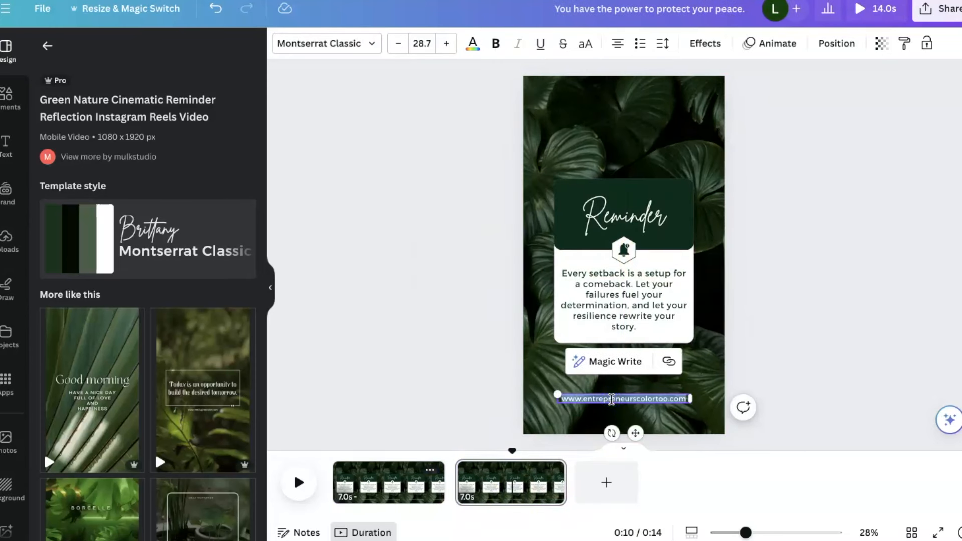
pyautogui.write('@')
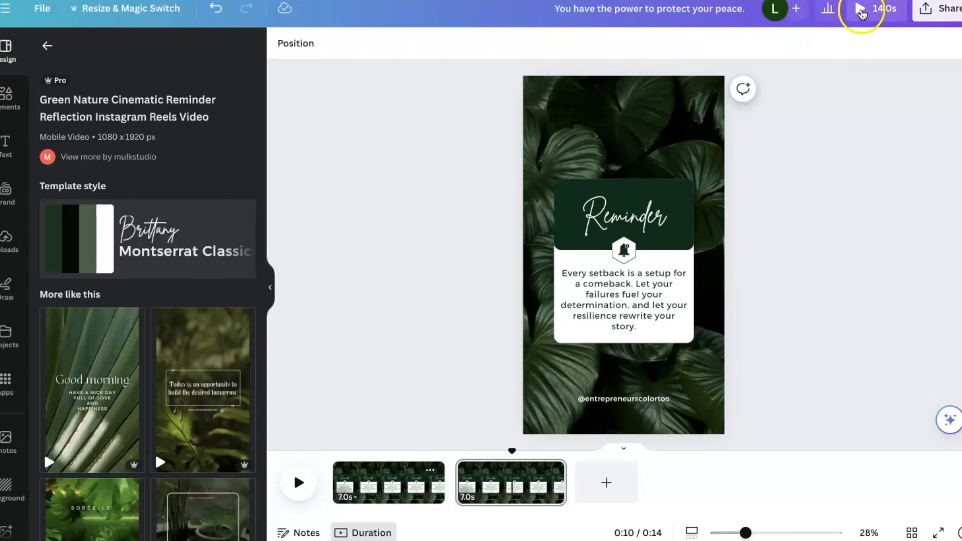
# - Play a preview of the two-page reel and return to the editor
pyautogui.click(861, 11)
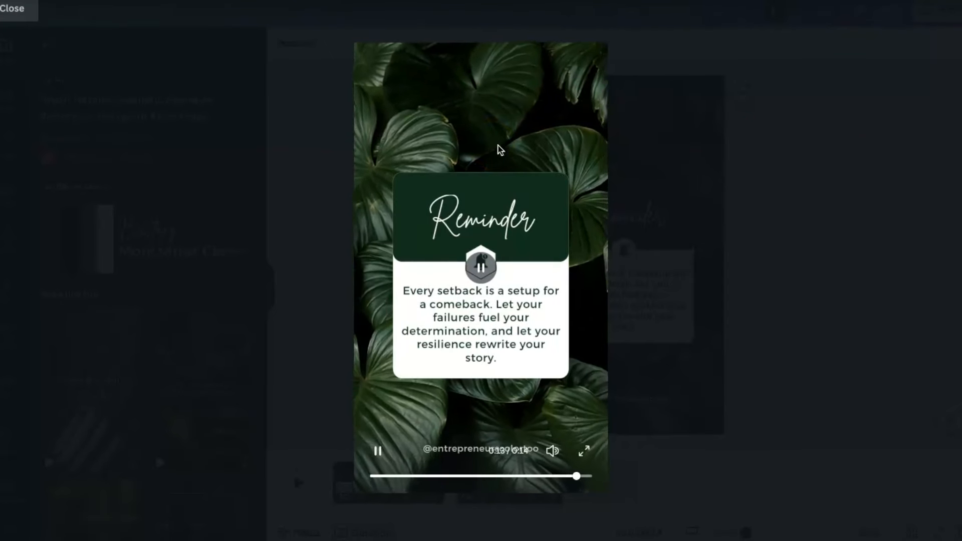
pyautogui.click(835, 155)
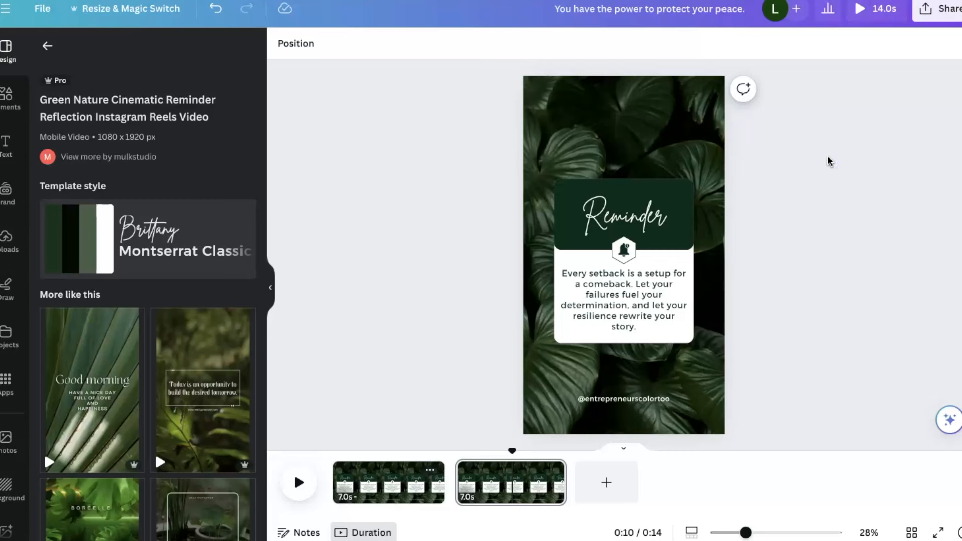
# - Add the "Love yourself" template as a green third page and give its "YOU ARE AMAZING." line the Wipe animation
pyautogui.click(348, 122)
pyautogui.click(184, 51)
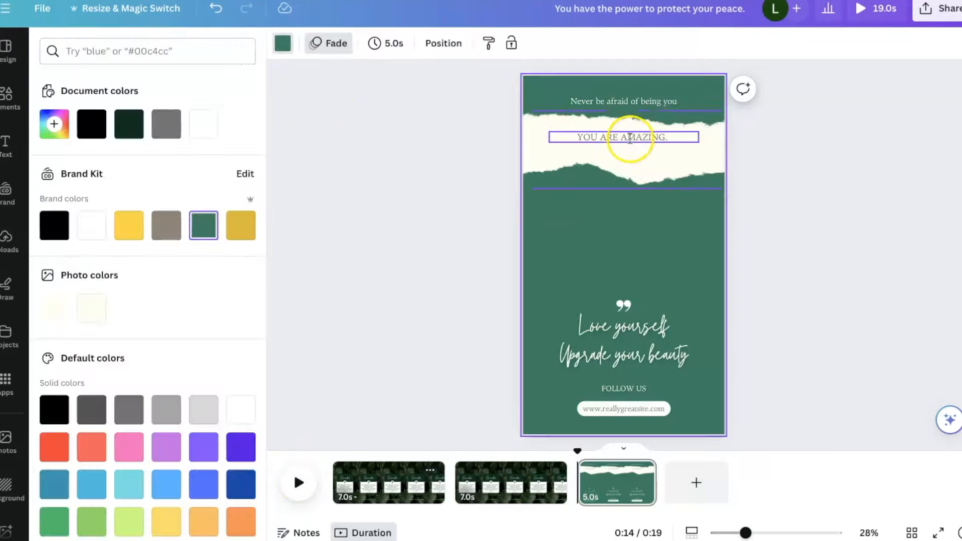
pyautogui.click(630, 138)
pyautogui.click(765, 44)
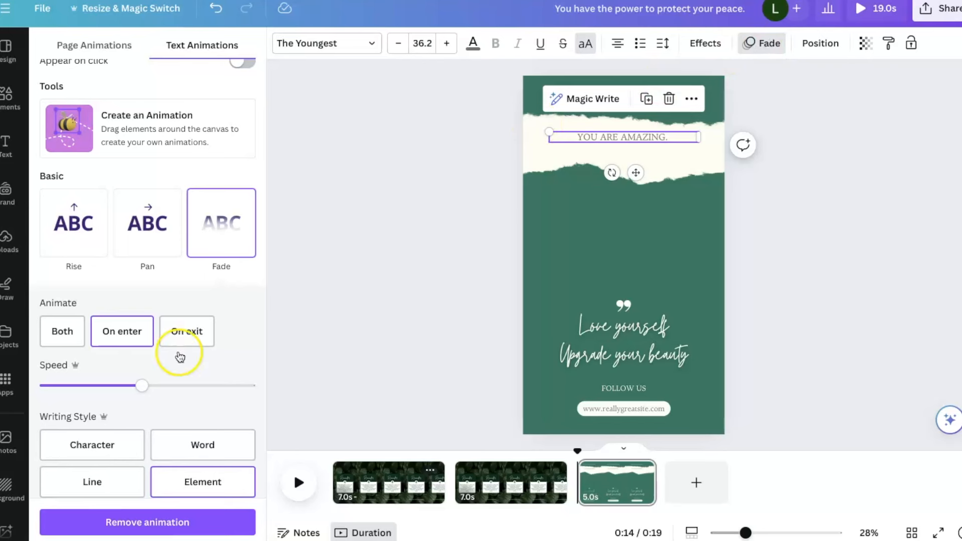
pyautogui.scroll(-3, 178, 346)
pyautogui.click(157, 401)
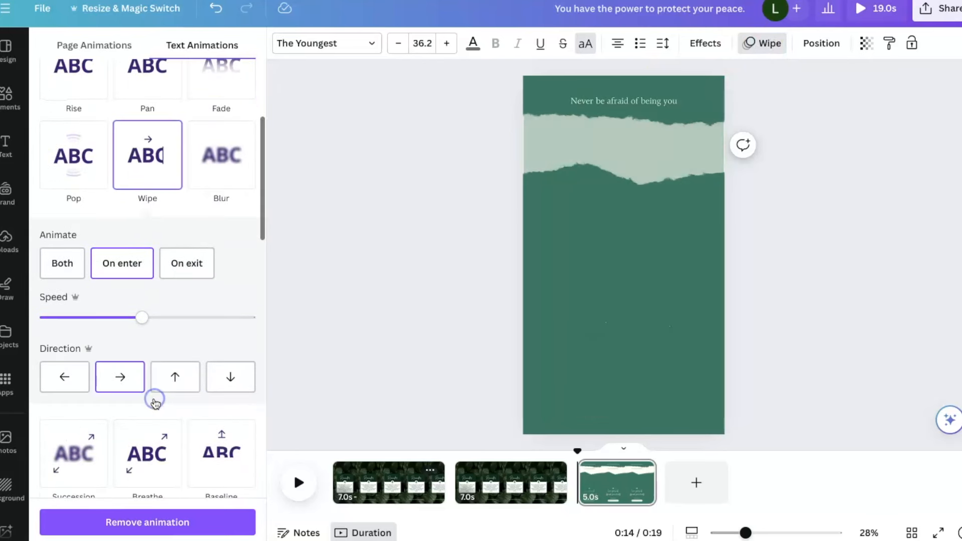
pyautogui.scroll(-2, 209, 467)
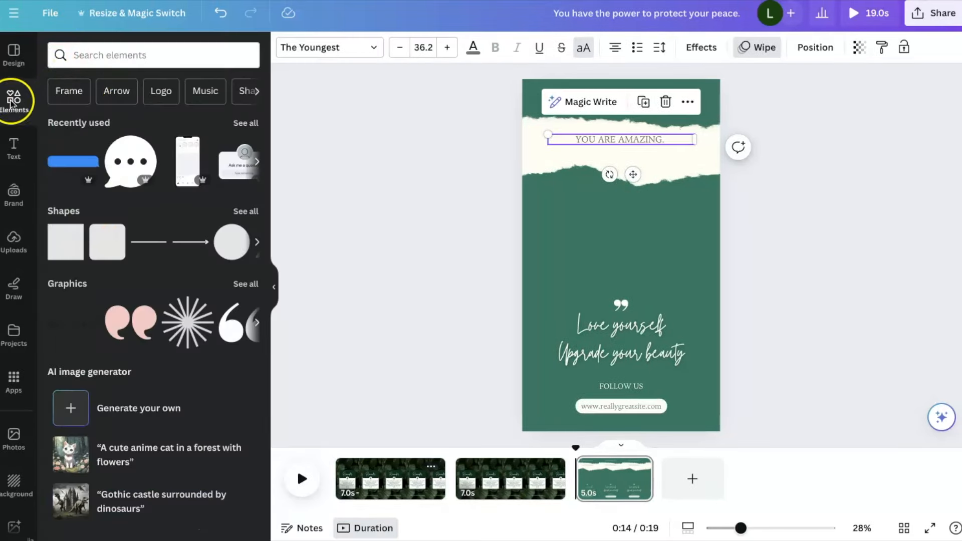
# - Generate images from the prompt "A black women washing her face" and make the first one with the towel-wrapped hair the third page's background
pyautogui.click(14, 54)
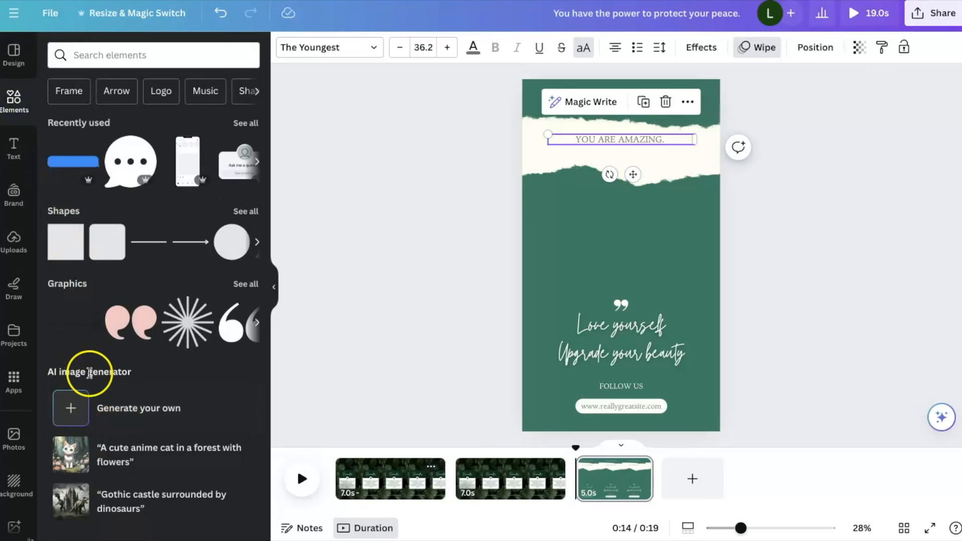
pyautogui.click(132, 409)
pyautogui.click(172, 194)
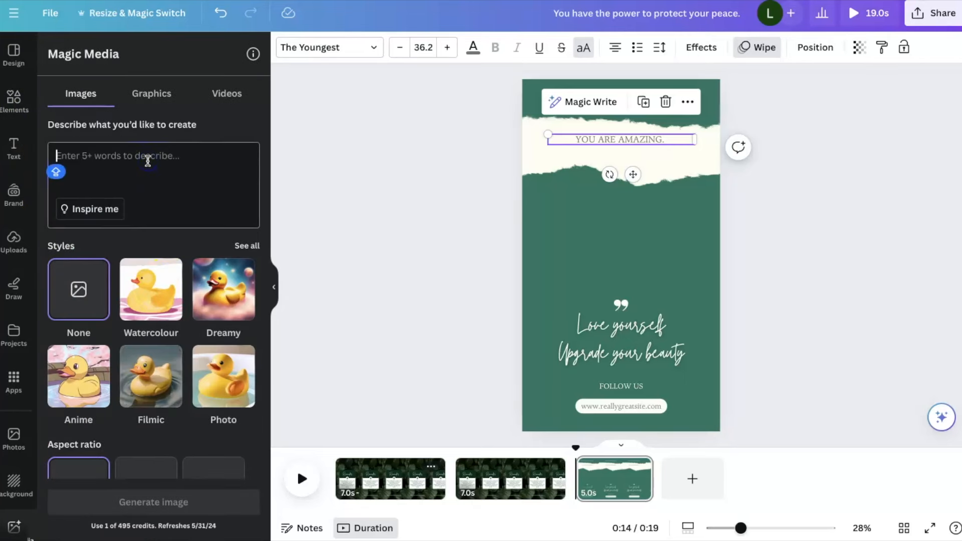
pyautogui.write('A black women washing her fa')
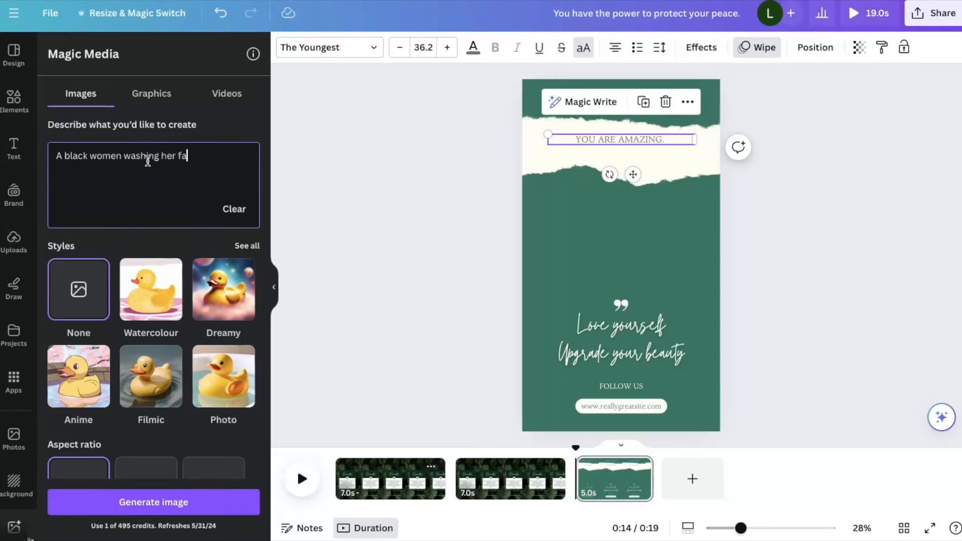
pyautogui.press('Return')
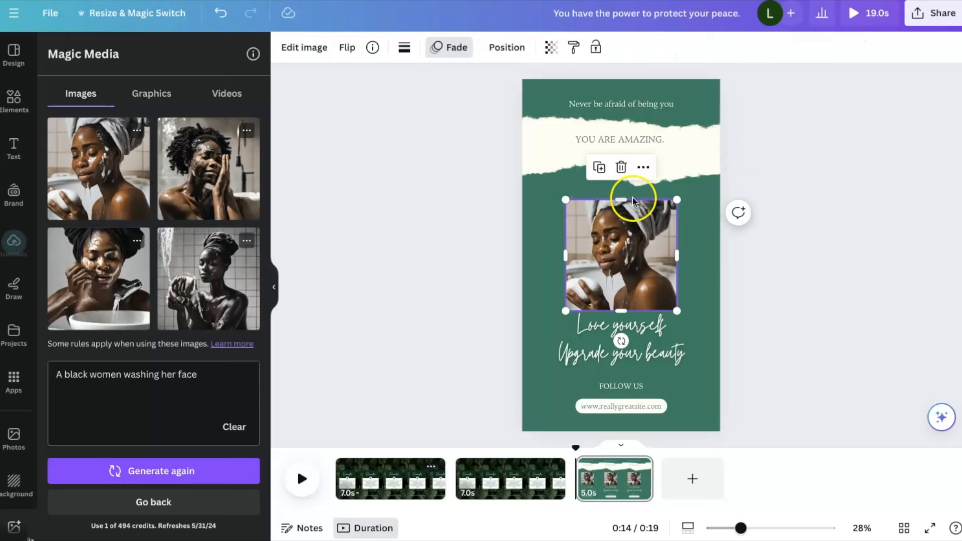
pyautogui.click(643, 167)
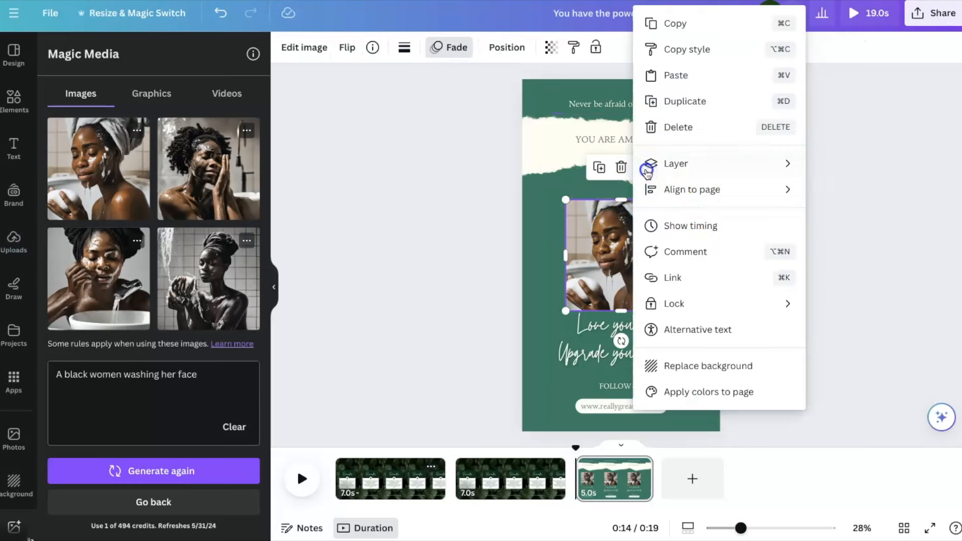
pyautogui.click(707, 367)
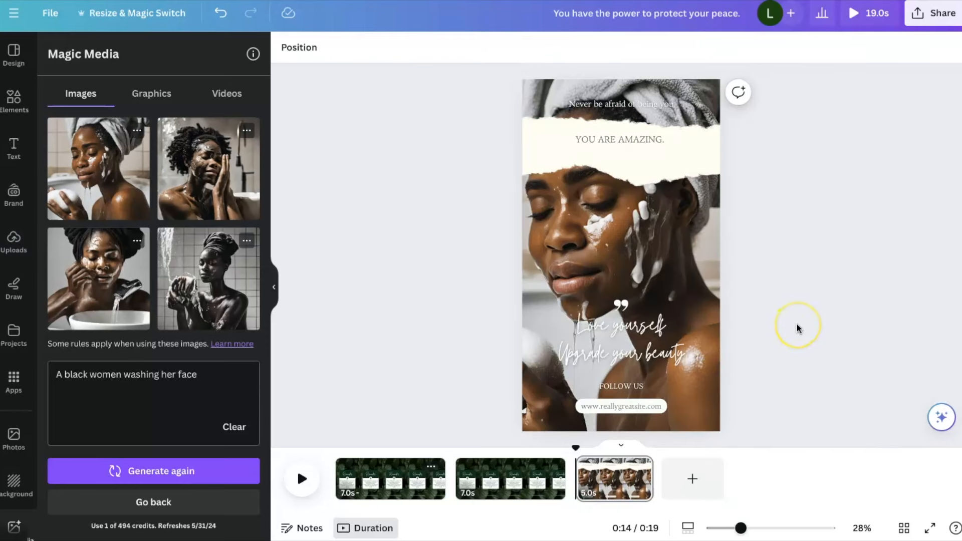
# - Apply the Background text effect to the "Love yourself Upgrade your beauty" quote on the third page
pyautogui.click(624, 349)
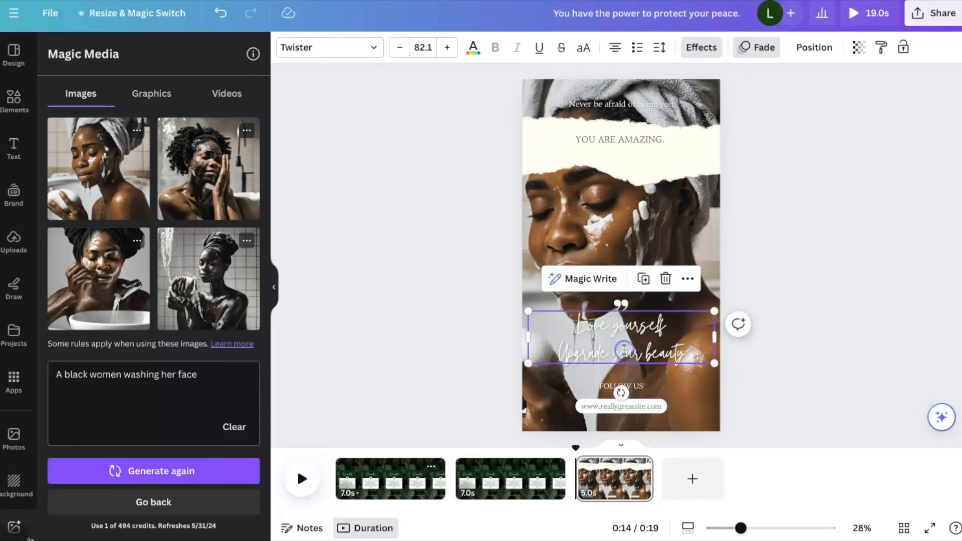
pyautogui.click(701, 48)
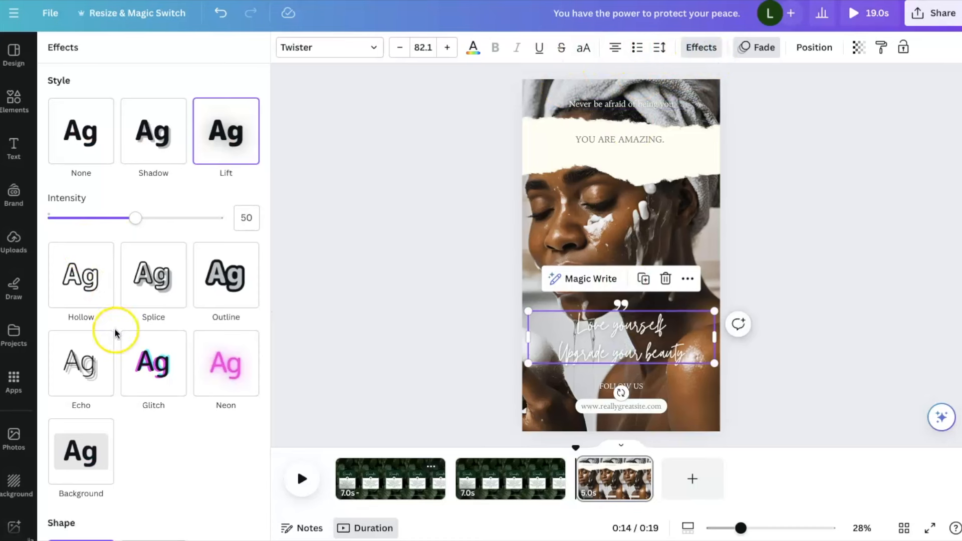
pyautogui.click(92, 446)
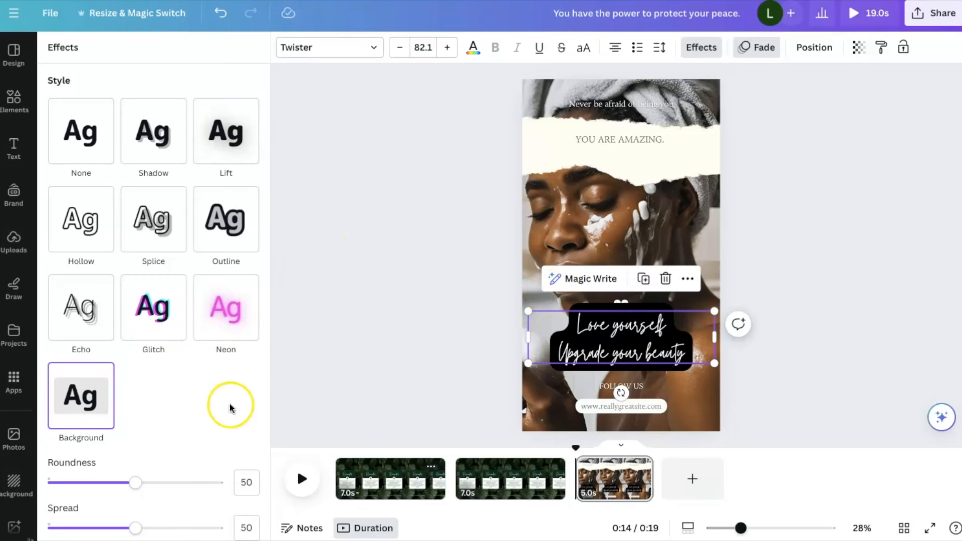
# - Try yellow and orange as the background color behind the "Love yourself" quote, and return it to black
pyautogui.scroll(-5, 205, 405)
pyautogui.click(249, 394)
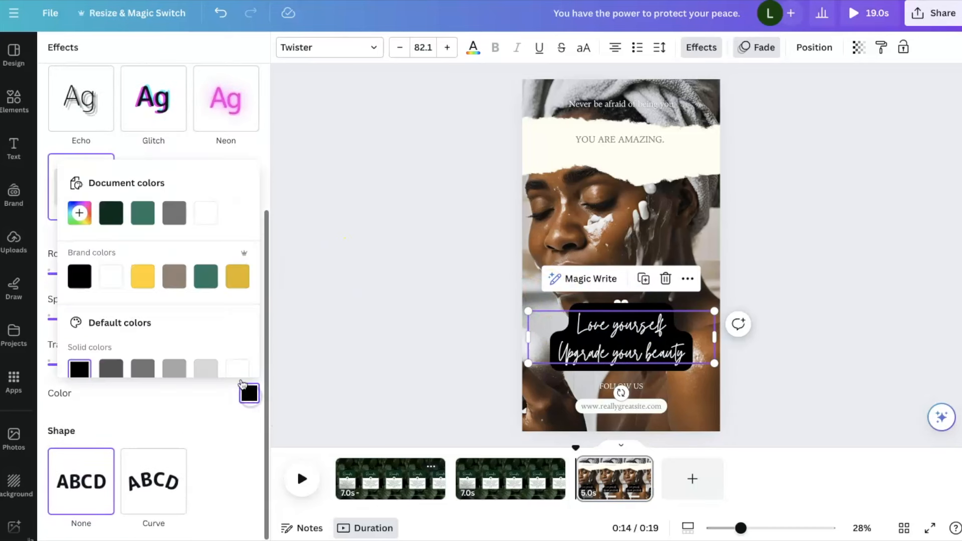
pyautogui.click(140, 279)
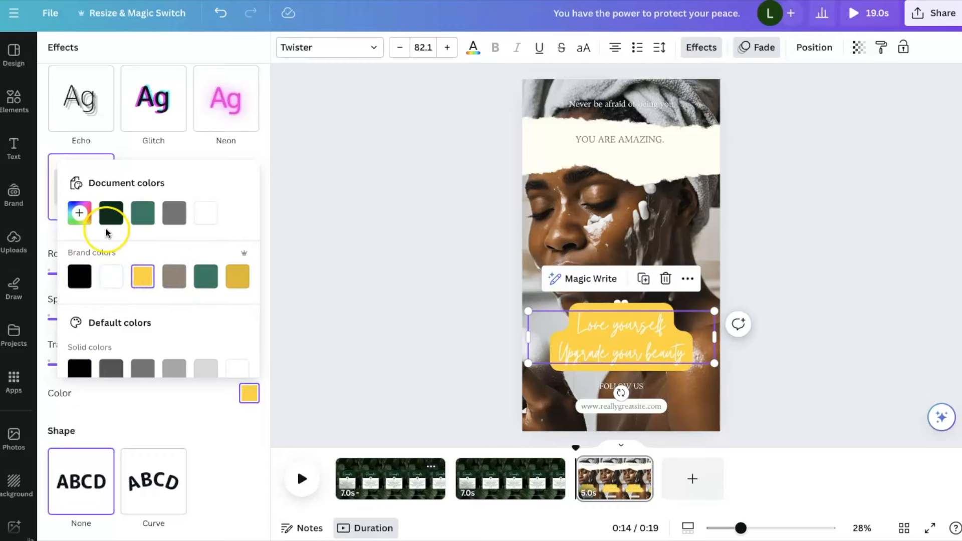
pyautogui.scroll(-3, 218, 322)
pyautogui.click(238, 354)
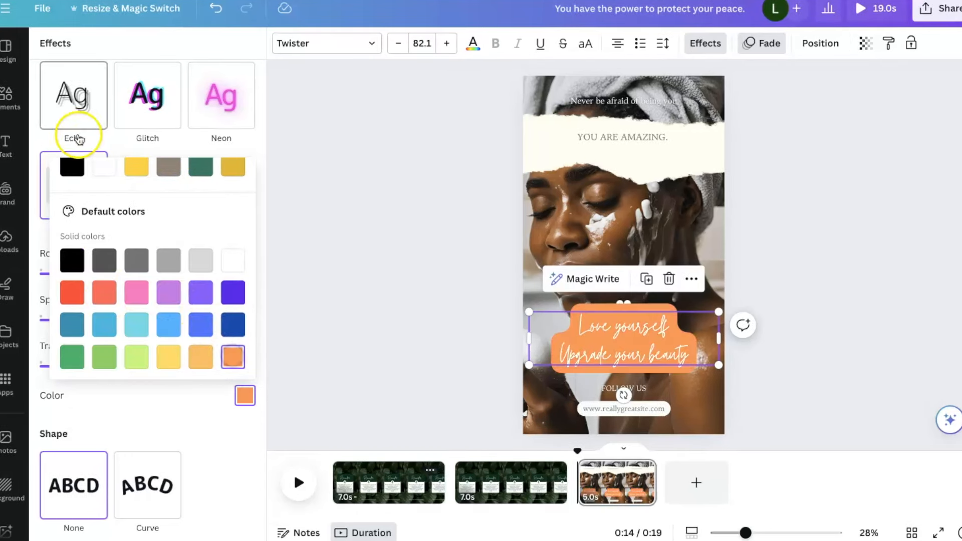
pyautogui.click(70, 266)
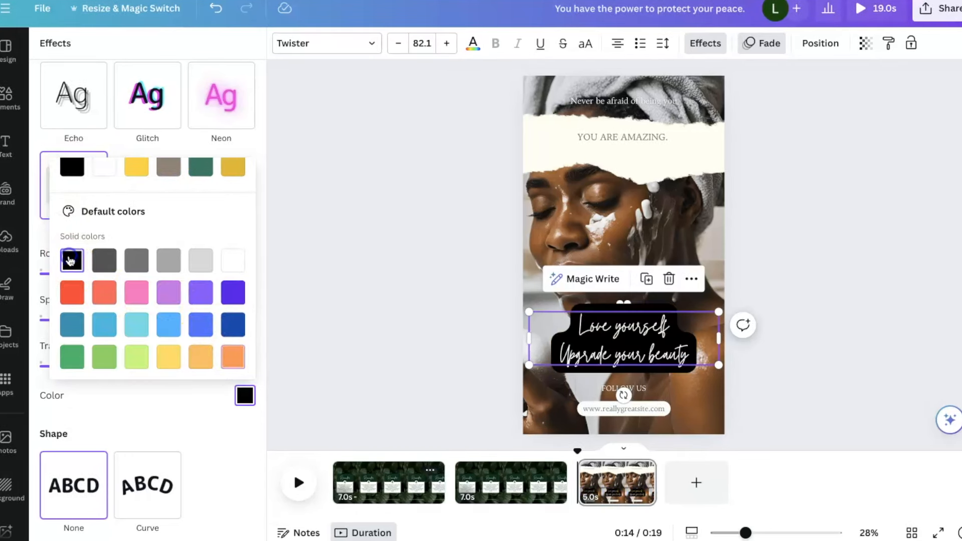
# - Apply the Background text effect to the "Never be afraid of being you" line
pyautogui.click(654, 102)
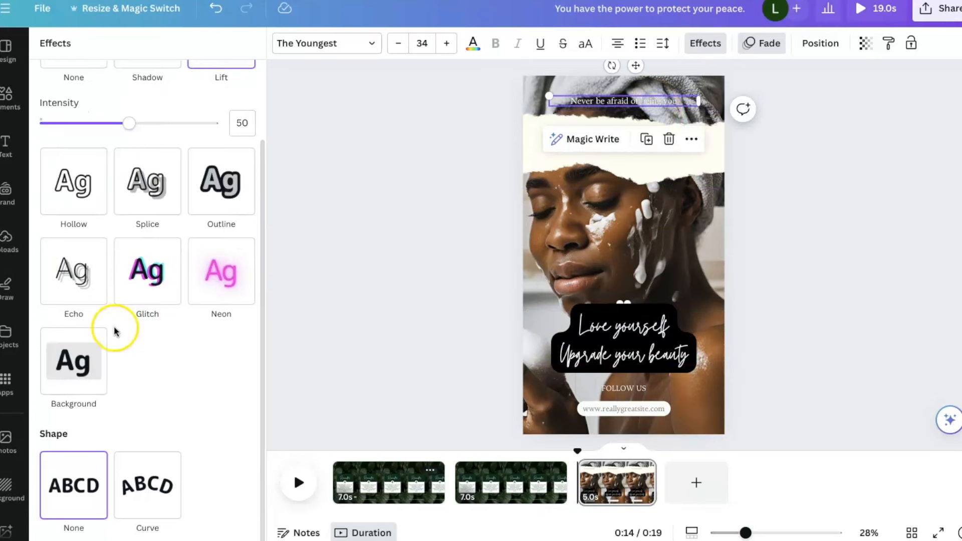
pyautogui.click(62, 374)
pyautogui.click(799, 271)
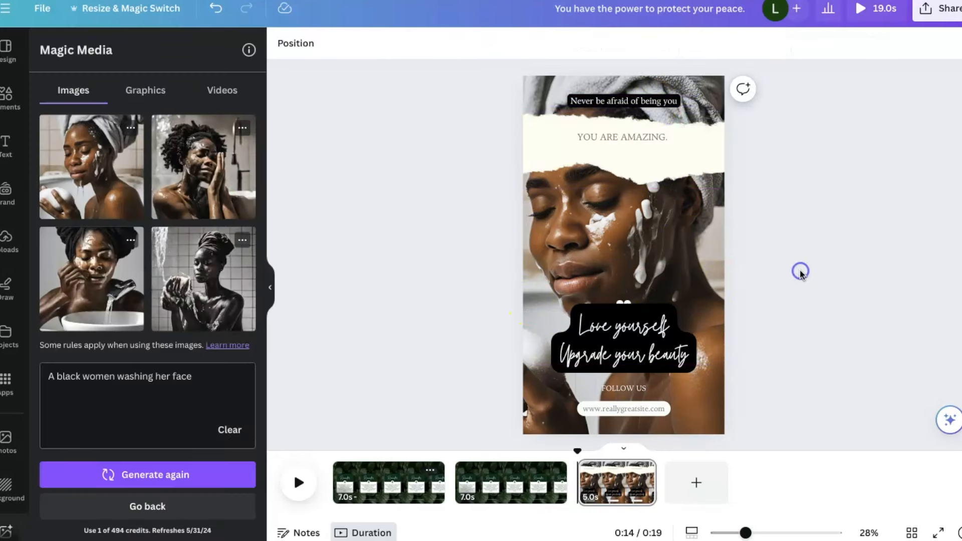
# - Add a fourth page after the skincare page and search the design templates for "reels"
pyautogui.click(696, 483)
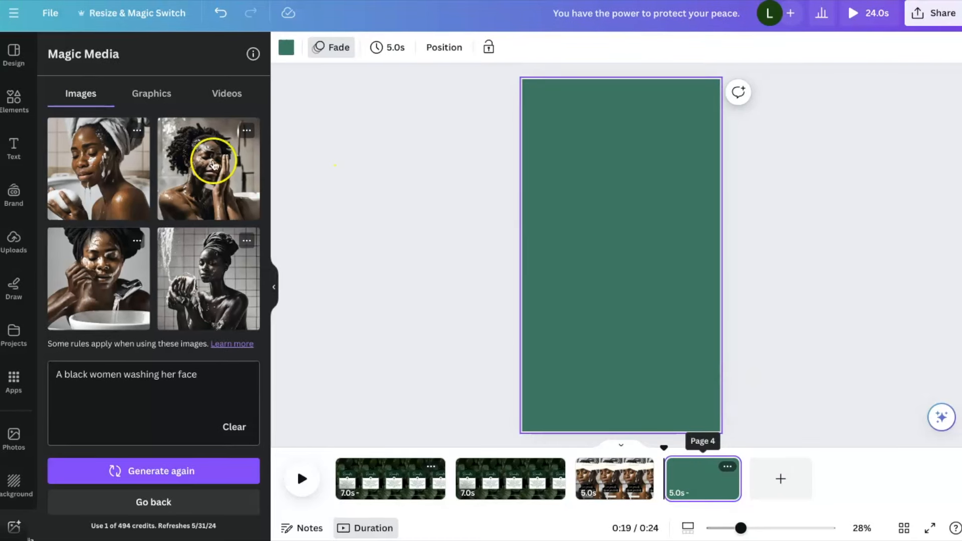
pyautogui.click(14, 101)
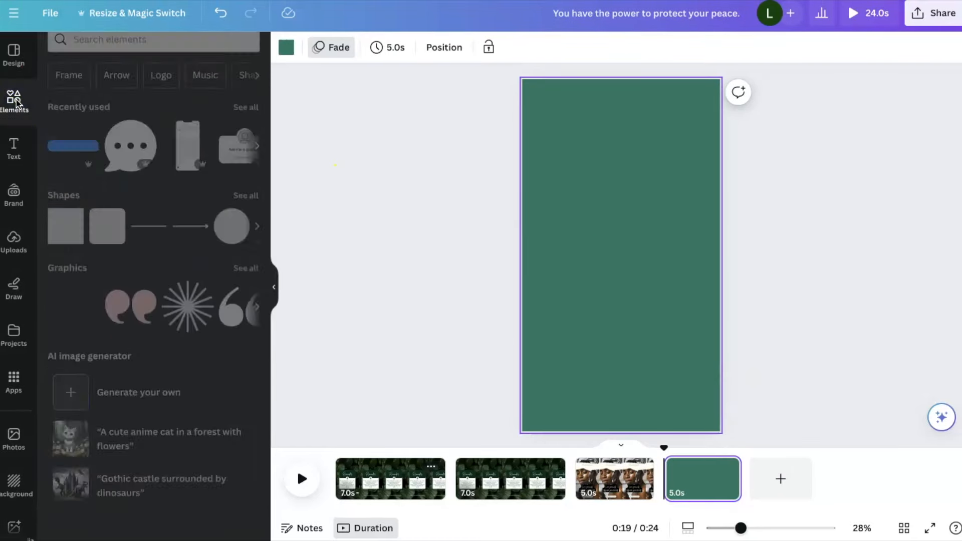
pyautogui.click(16, 54)
pyautogui.click(92, 56)
pyautogui.write('reels')
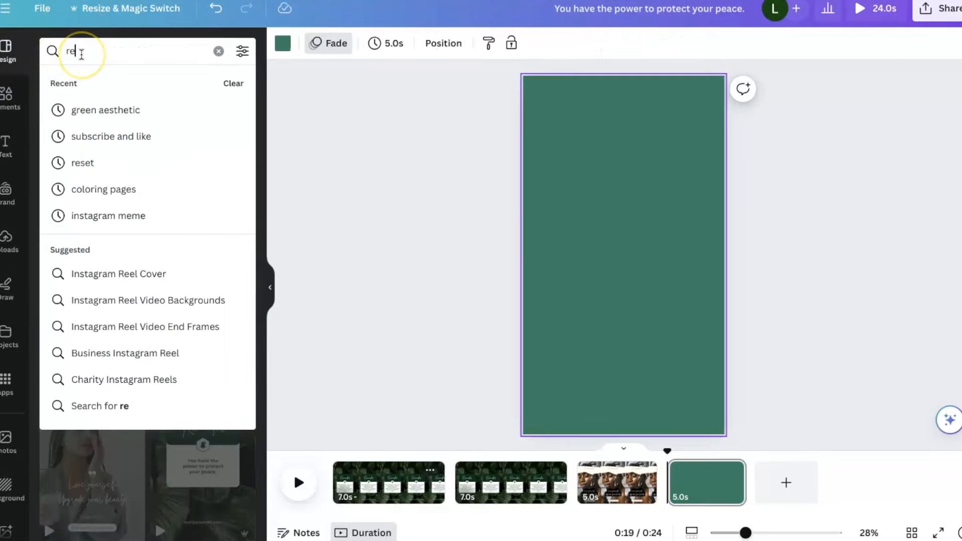
pyautogui.press('Return')
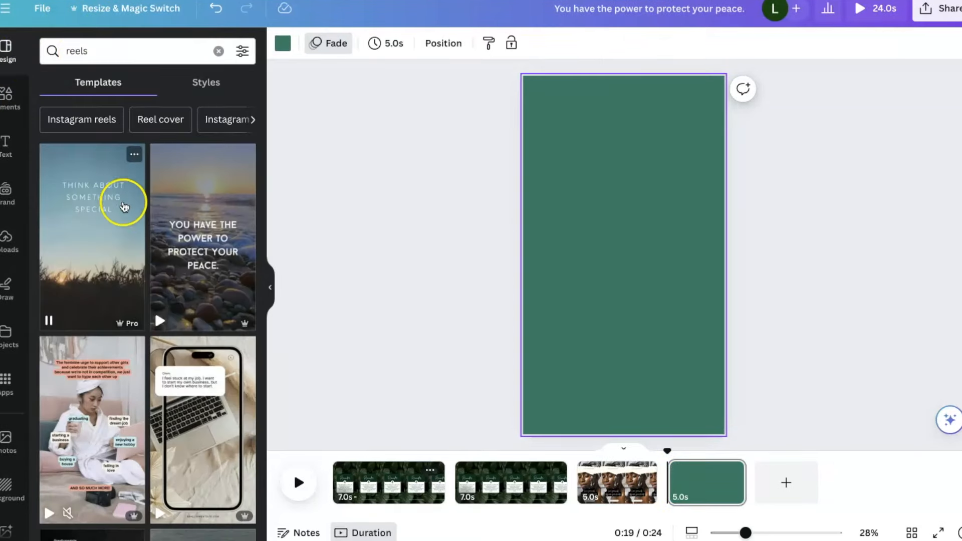
# - Find the Black and White Simple Reminder reel template with dark water among the results and open it for the fourth page
pyautogui.scroll(-4, 155, 296)
pyautogui.scroll(-8, 155, 297)
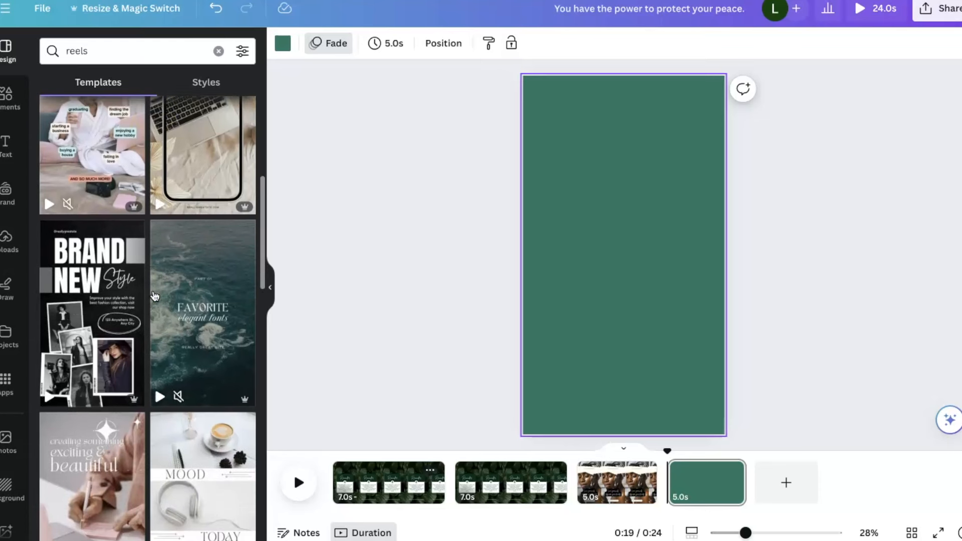
pyautogui.scroll(-5, 155, 296)
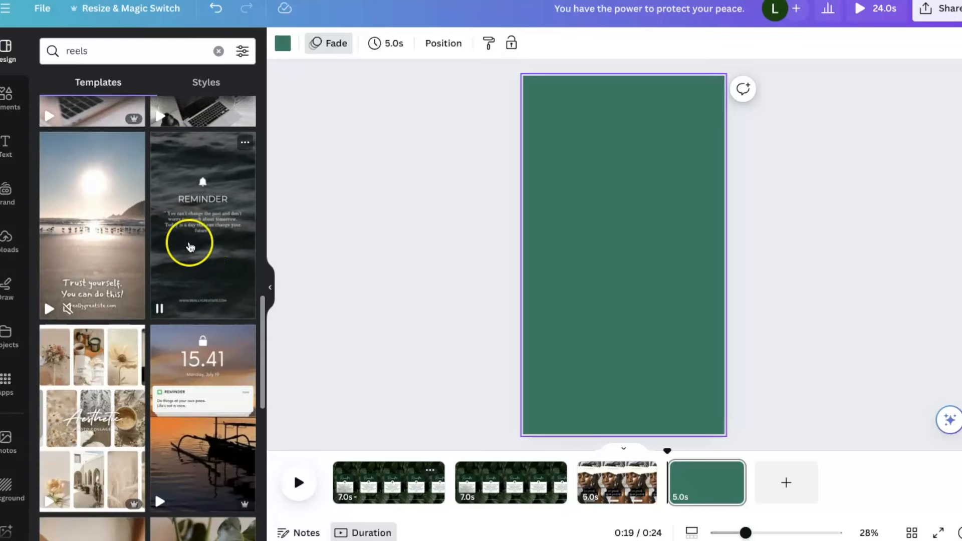
pyautogui.click(210, 245)
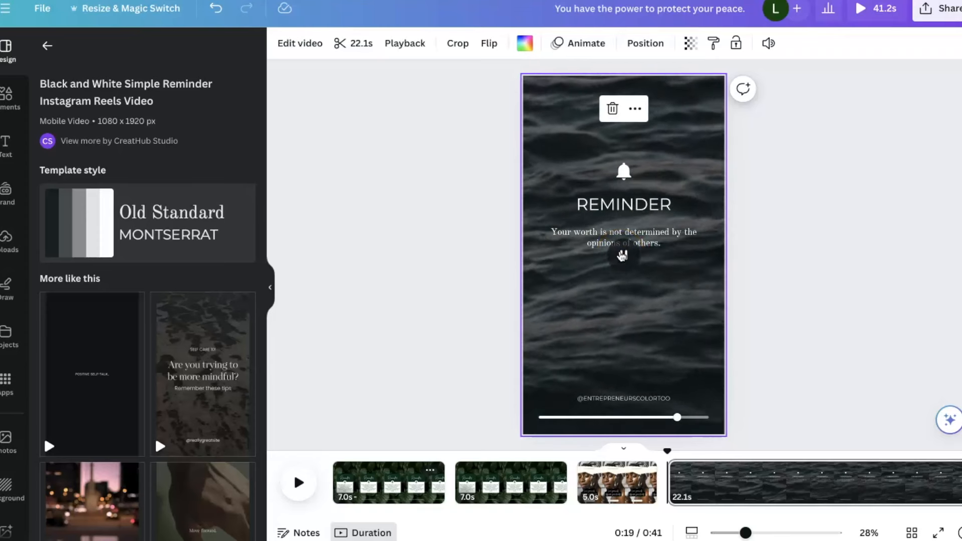
# - Apply the Rise text animation to the "Your worth is not determined by the opinions of others." quote
pyautogui.click(621, 244)
pyautogui.click(746, 45)
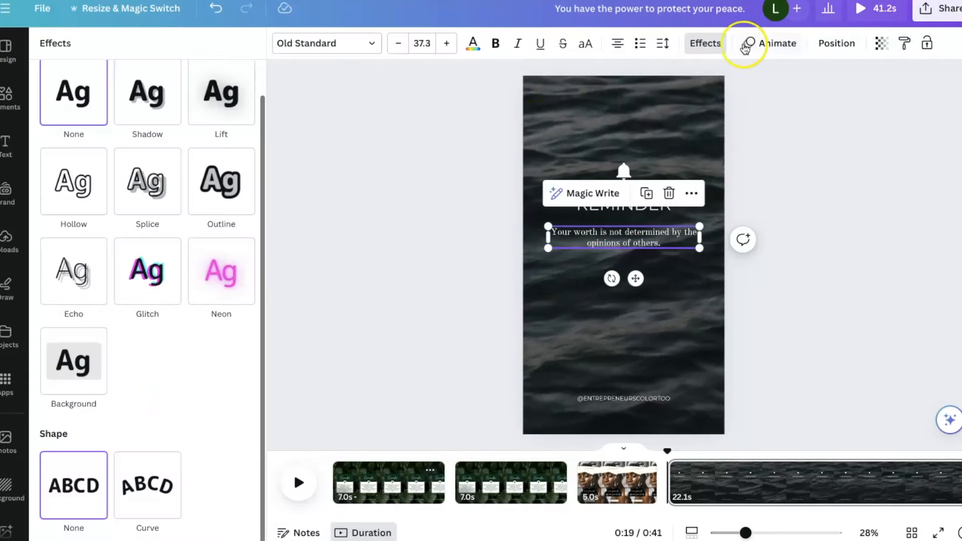
pyautogui.click(790, 44)
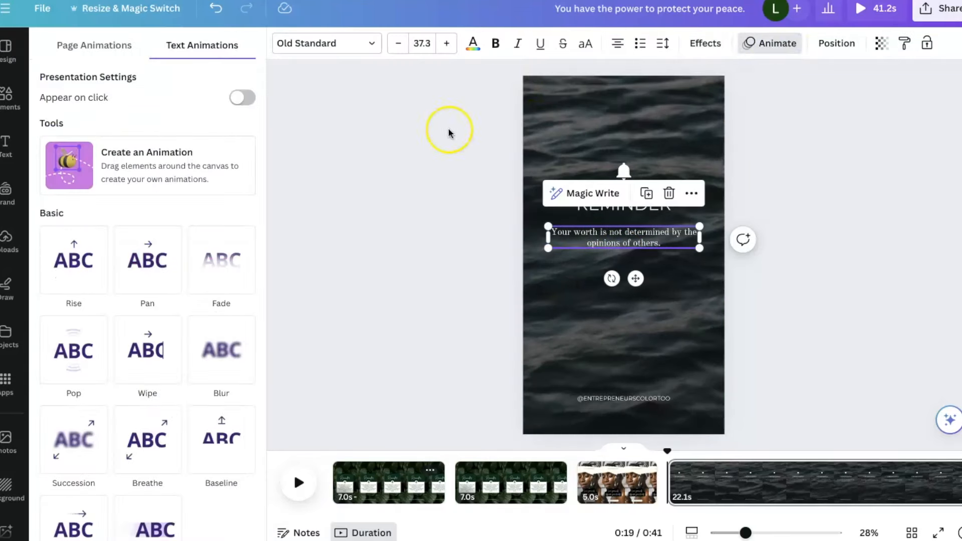
pyautogui.click(75, 261)
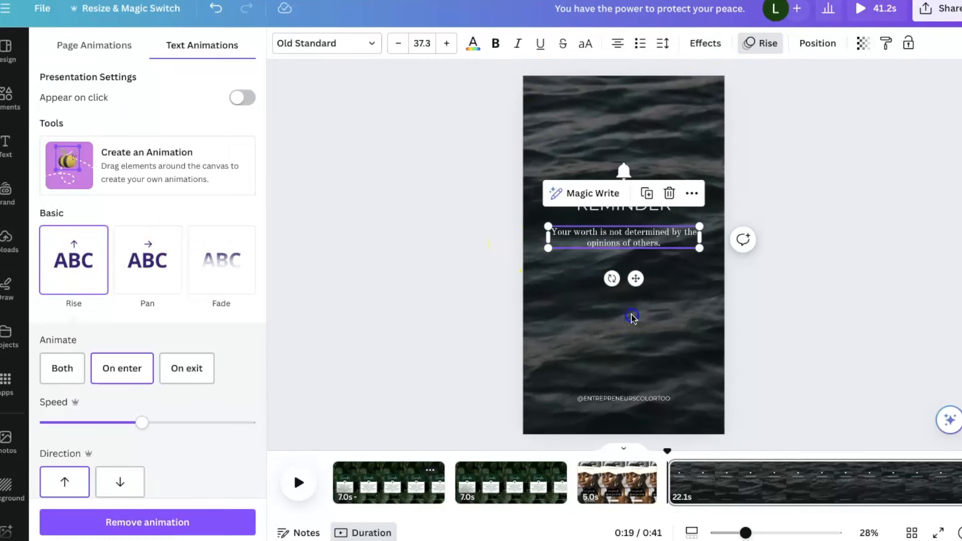
# - Trim the fourth page's background water video to 4.7 seconds by shortening its end
pyautogui.click(631, 316)
pyautogui.click(299, 41)
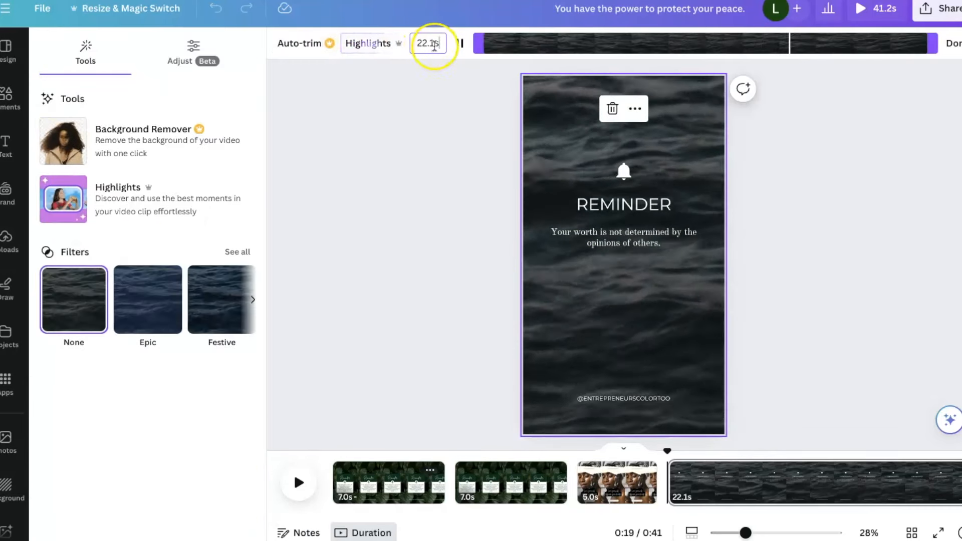
pyautogui.moveTo(927, 45); pyautogui.dragTo(585, 67)
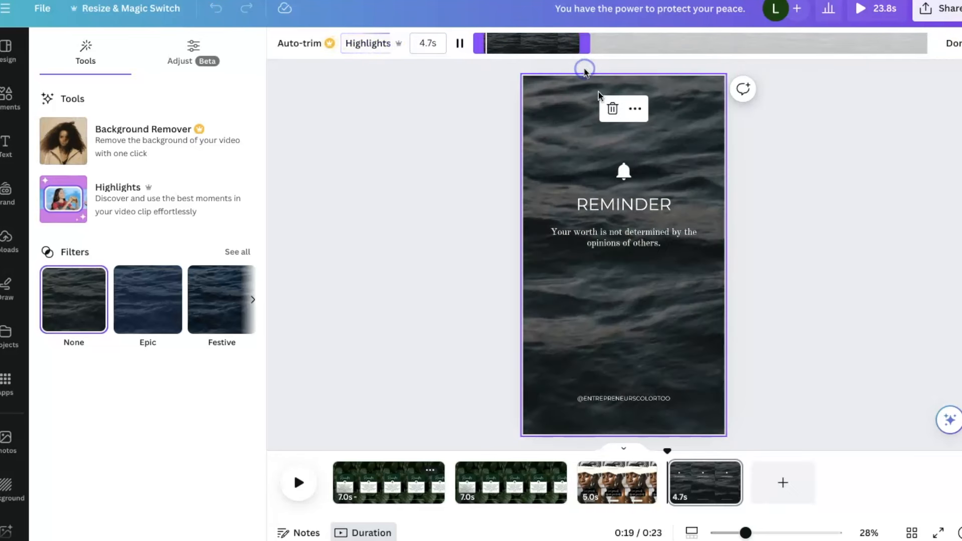
pyautogui.click(703, 202)
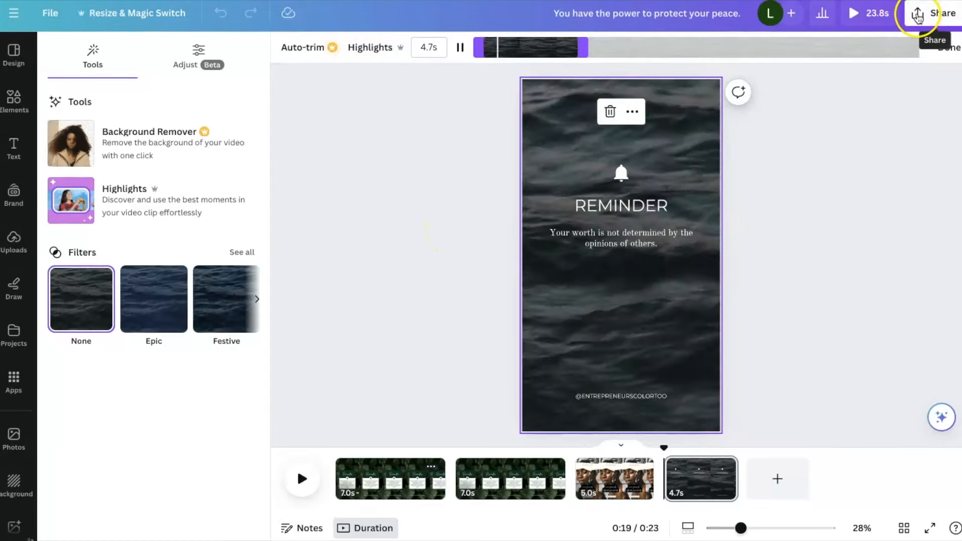
# - Set up an MP4 video download that includes only the current page, Page 4, instead of all pages
pyautogui.click(925, 10)
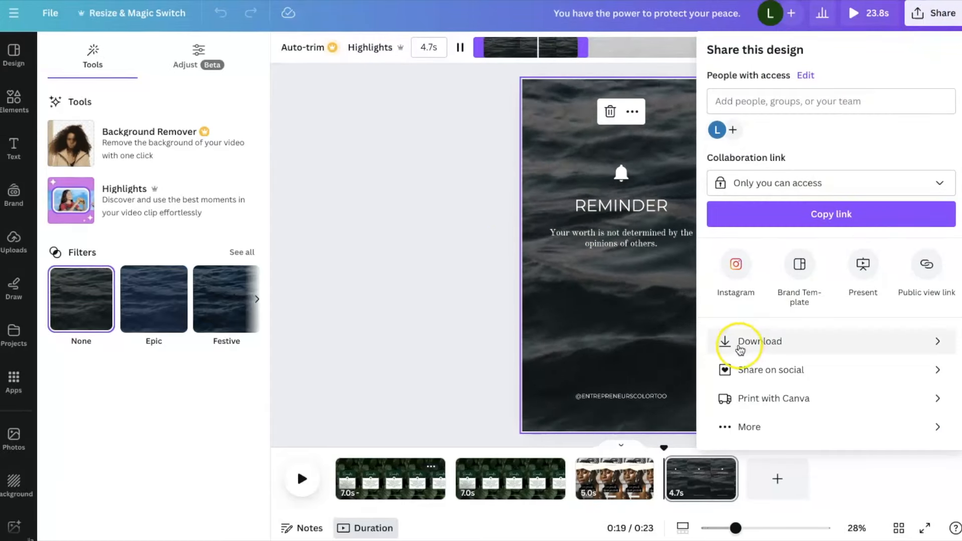
pyautogui.click(724, 345)
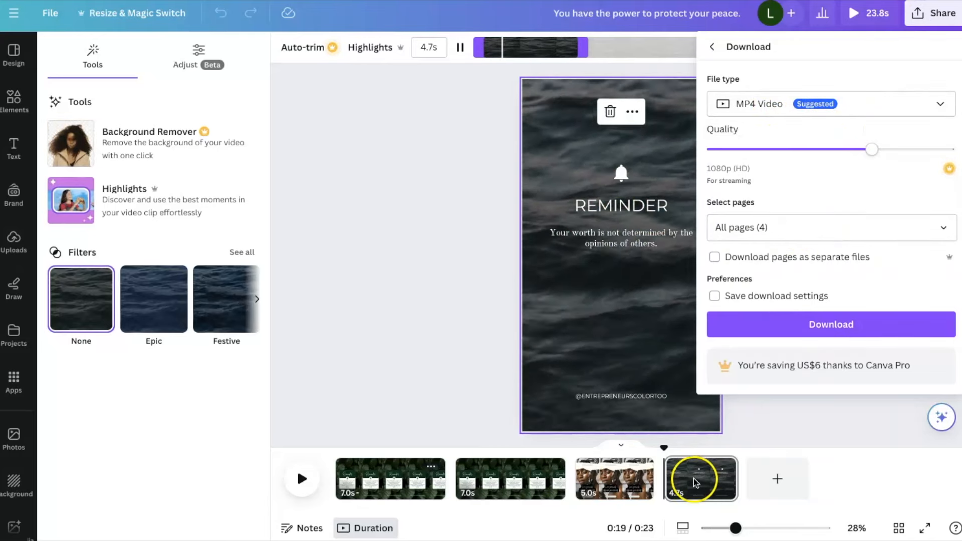
pyautogui.click(808, 232)
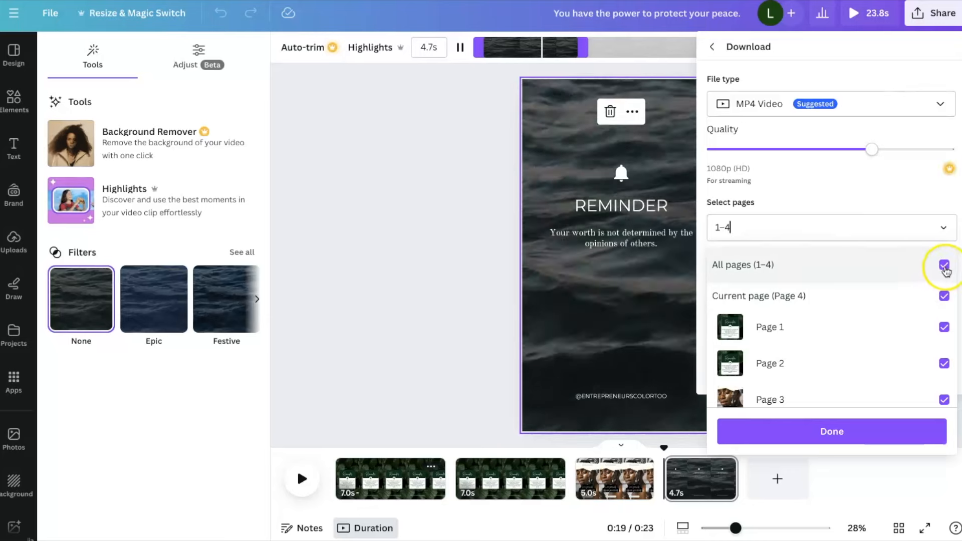
pyautogui.click(944, 265)
pyautogui.click(944, 296)
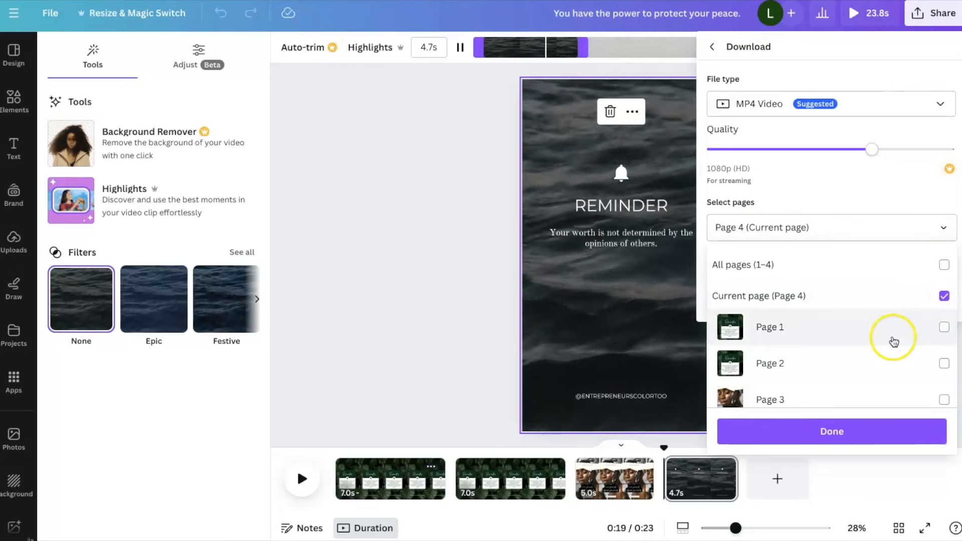
pyautogui.scroll(-2, 891, 339)
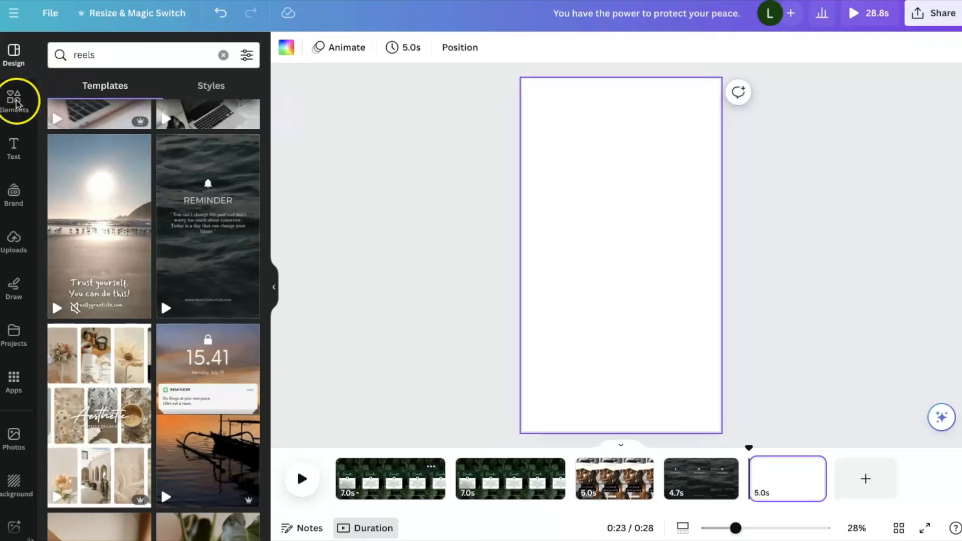
# - Fill the blank fifth page with the uploaded 16.2-second video of flipping through the coloring book
pyautogui.click(14, 100)
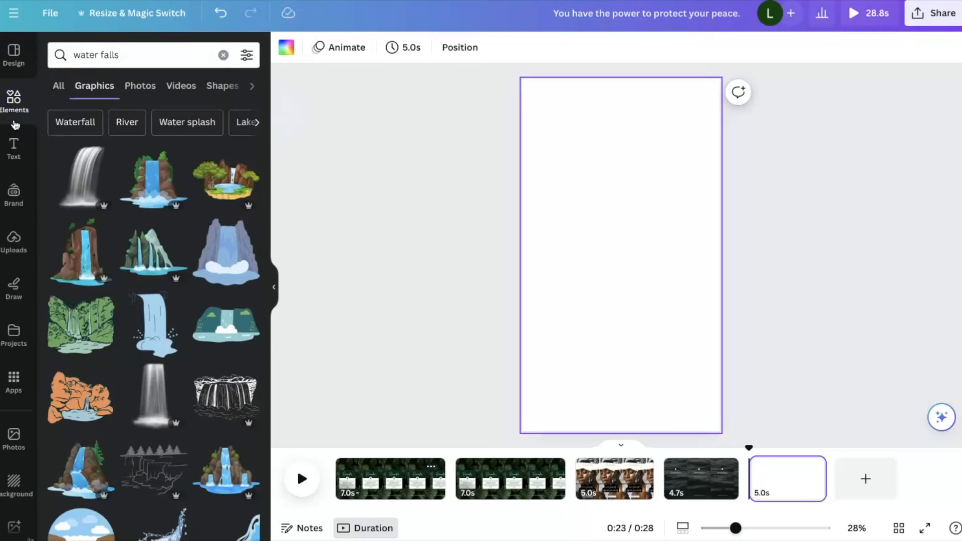
pyautogui.click(15, 244)
pyautogui.click(241, 252)
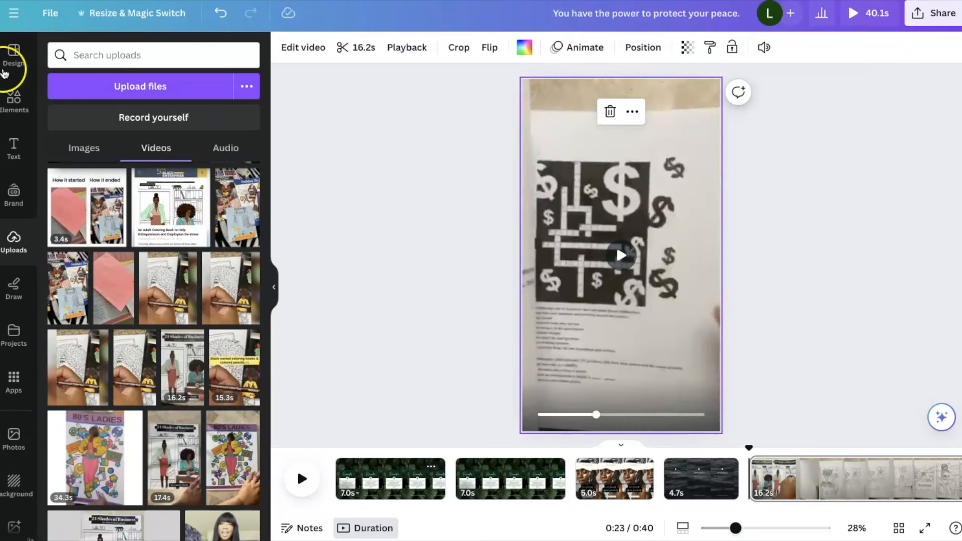
# - Add a heading reading "Unwind & Take a break" over the coloring book video
pyautogui.click(14, 150)
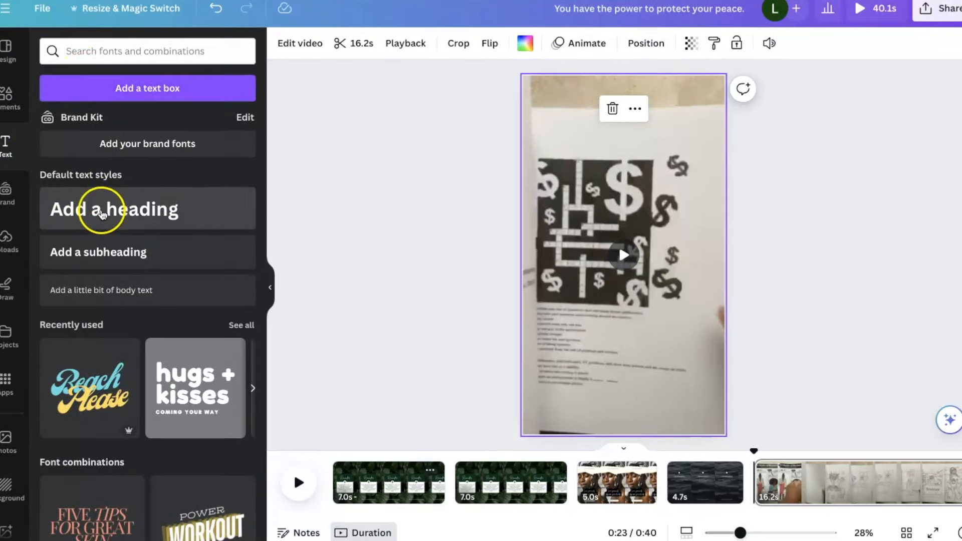
pyautogui.click(107, 215)
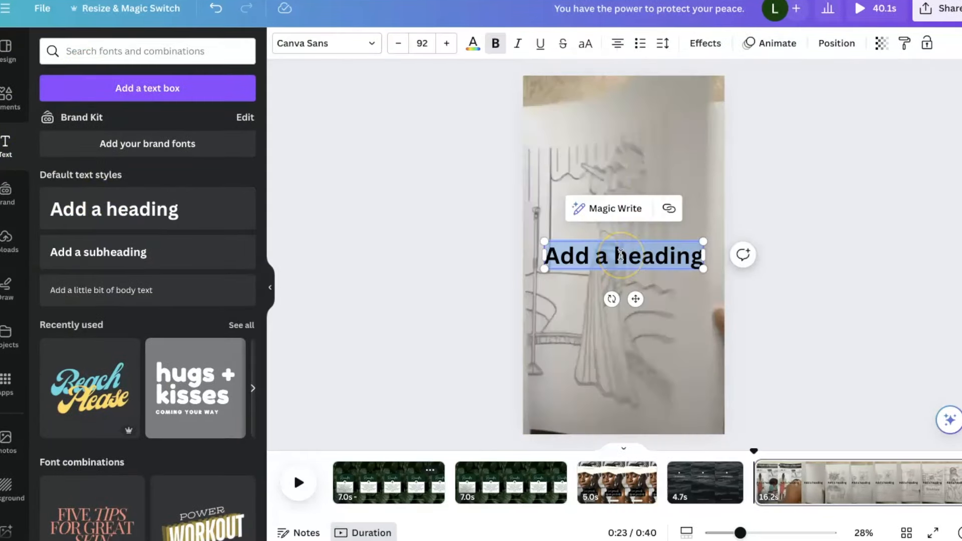
pyautogui.write('Unwind')
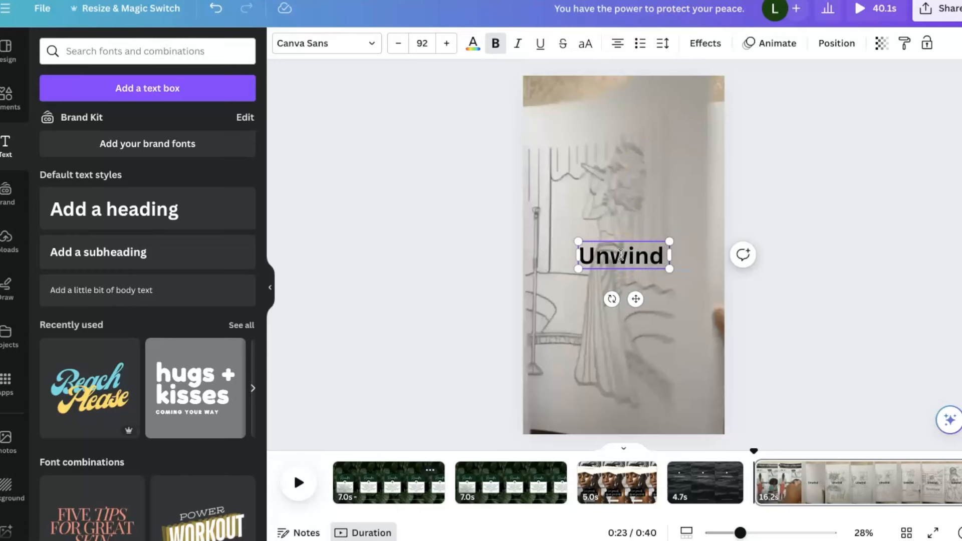
pyautogui.write(' & Take a break')
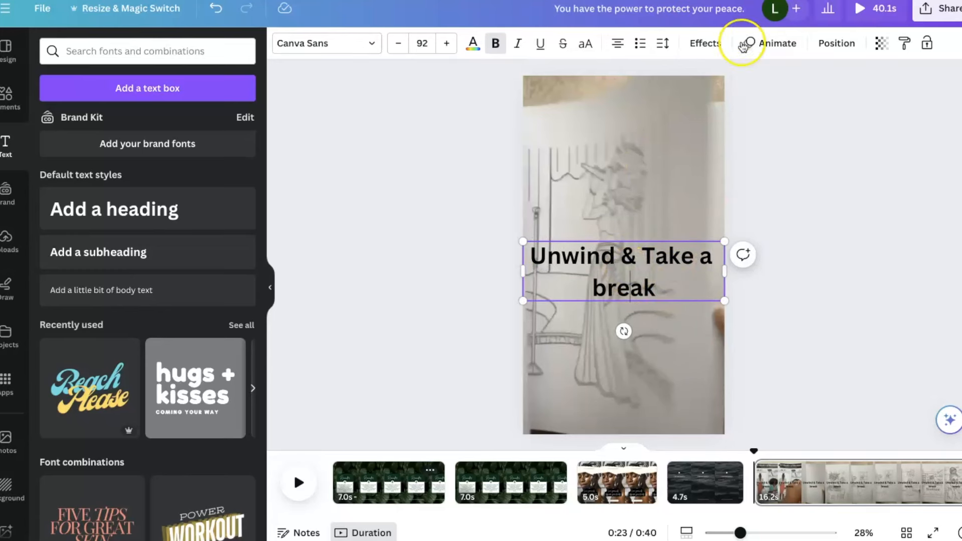
# - Apply the Background text effect in yellow to the "Unwind & Take a break" heading, and switch to ChatGPT
pyautogui.click(706, 43)
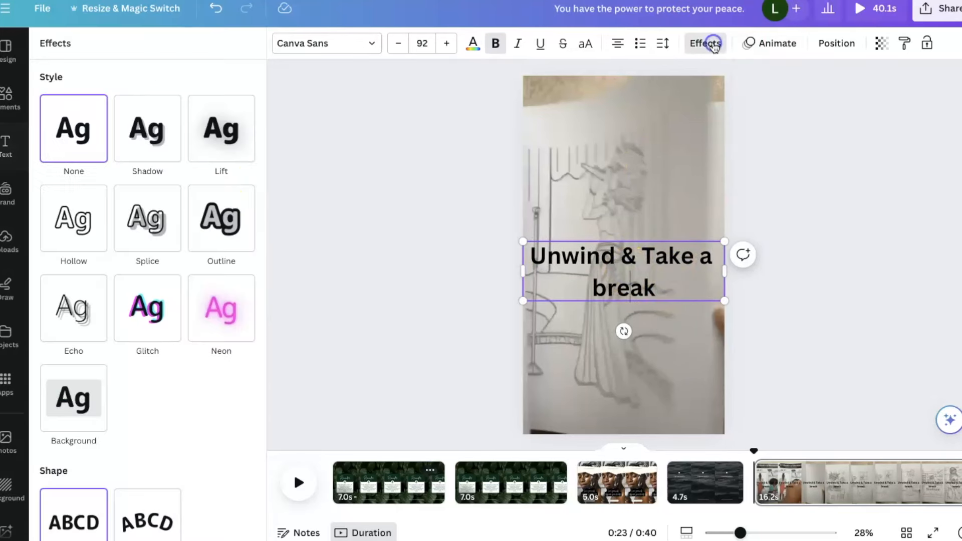
pyautogui.click(77, 407)
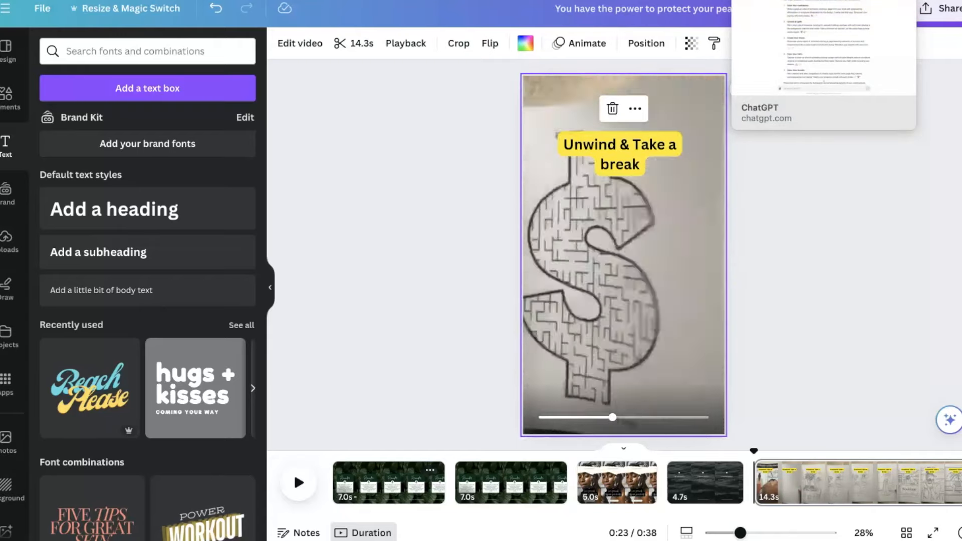
pyautogui.click(779, 1)
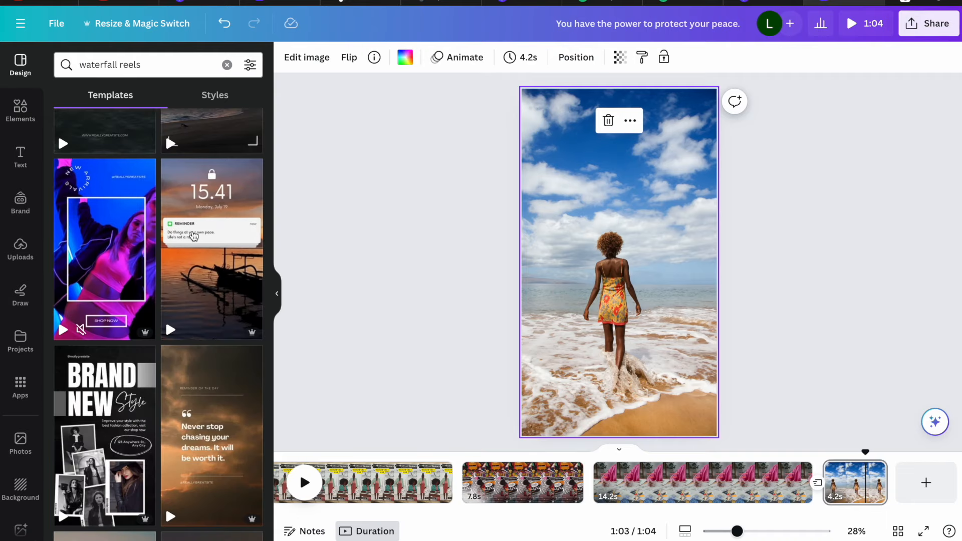
# - Apply the Sea Aesthetic Notification Reminder template to the last page and replace its quote with "You are never too old to set another goal or to dream a new dream"
pyautogui.click(194, 235)
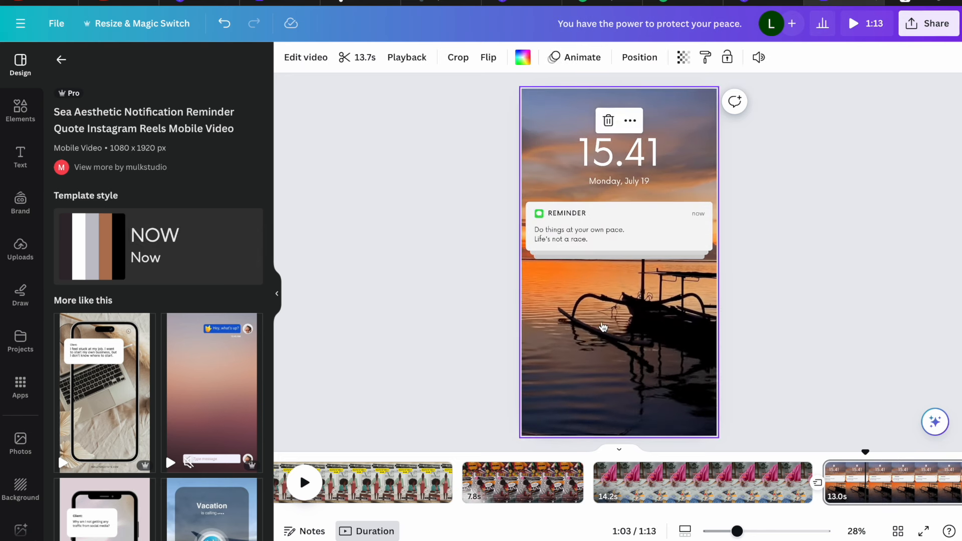
pyautogui.click(611, 231)
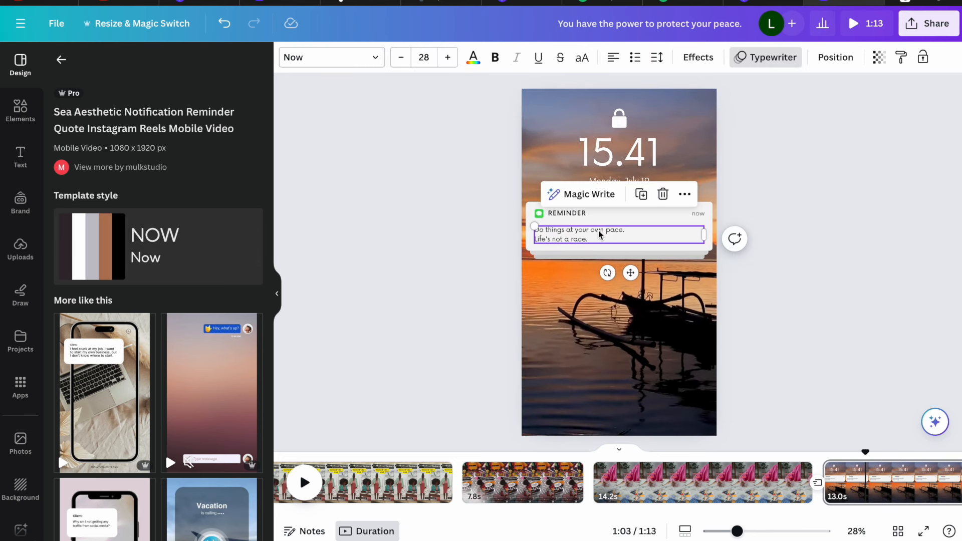
pyautogui.write('You are never too old to set another goal or to dream a new dream')
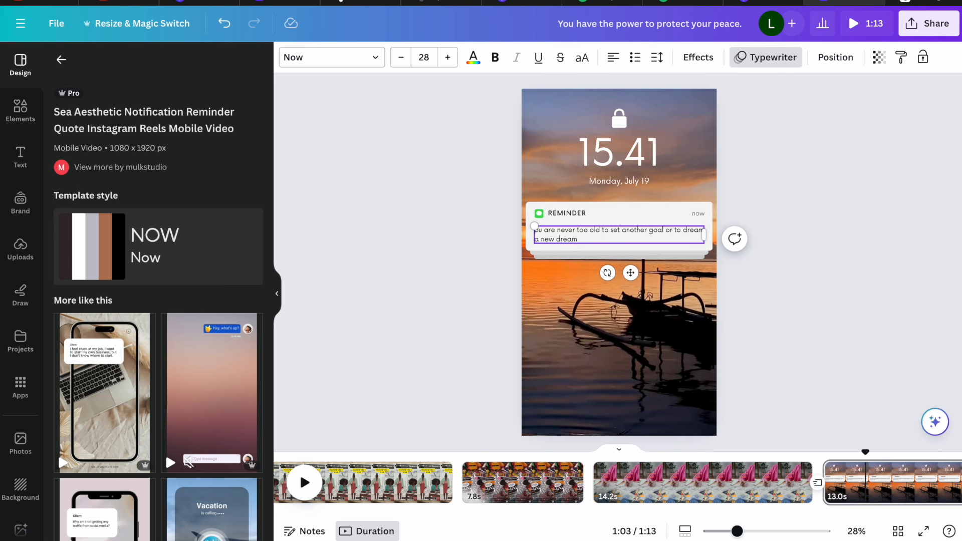
pyautogui.click(736, 286)
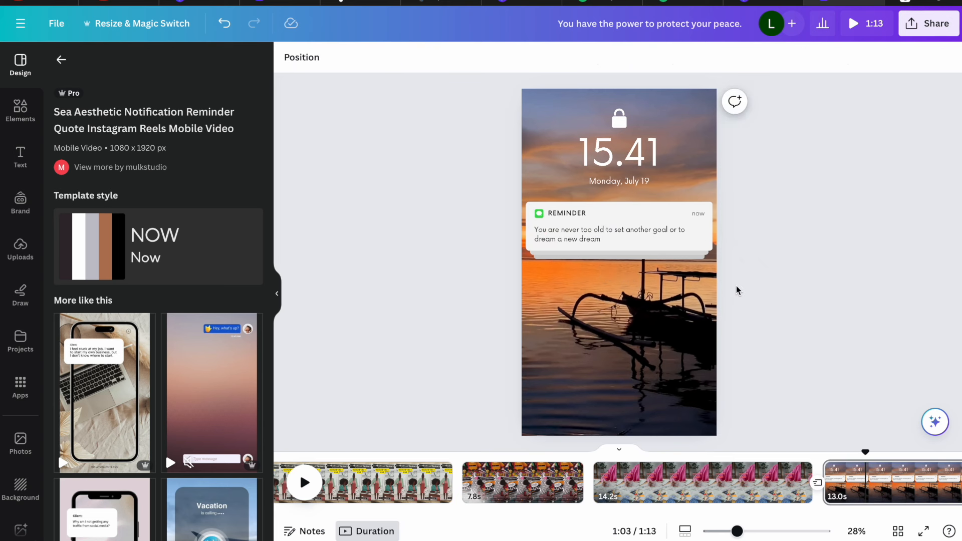
# - Change the lock-screen time to 9:23 and the date below it to "Monday, May 27"
pyautogui.doubleClick(656, 164)
pyautogui.write('9:23')
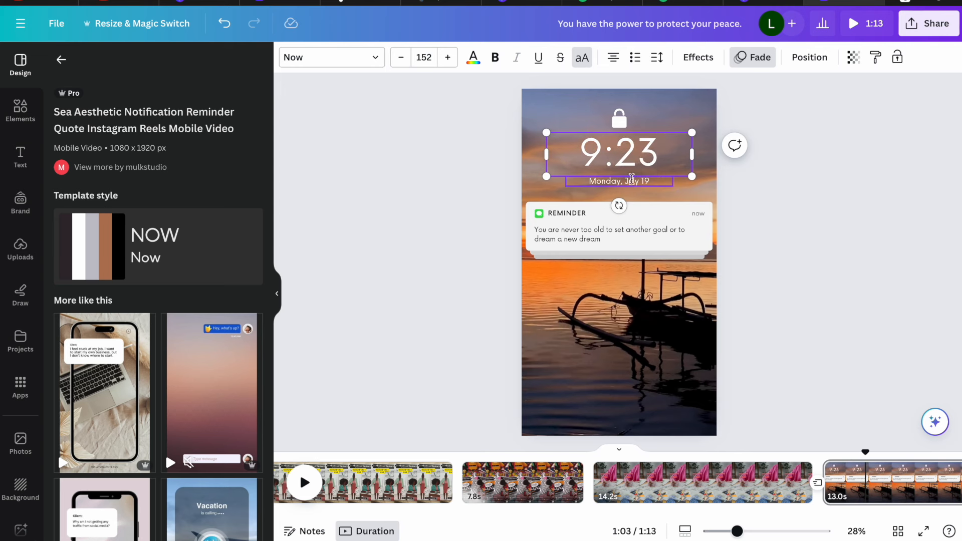
pyautogui.click(619, 181)
pyautogui.doubleClick(631, 181)
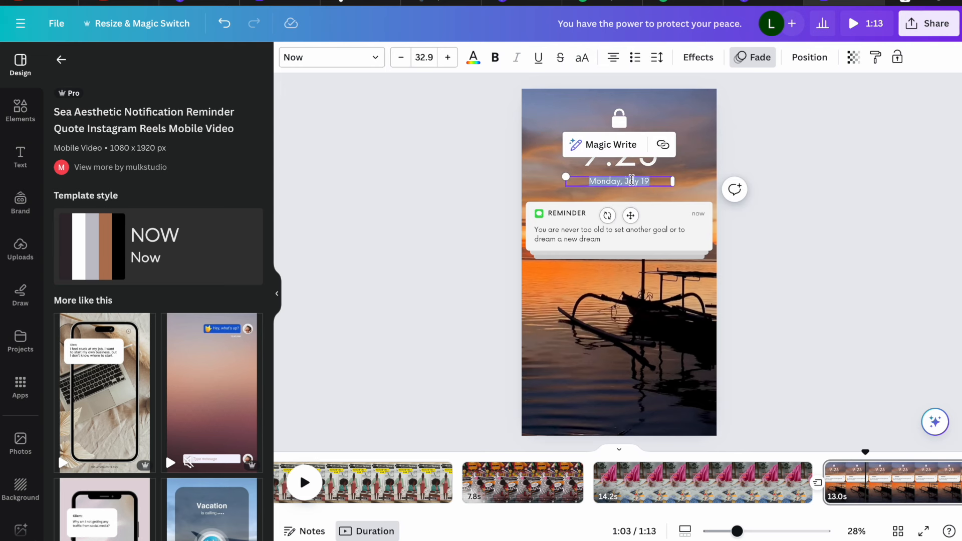
pyautogui.click(621, 180)
pyautogui.press('BackSpace')
pyautogui.press('BackSpace')
pyautogui.press('BackSpace')
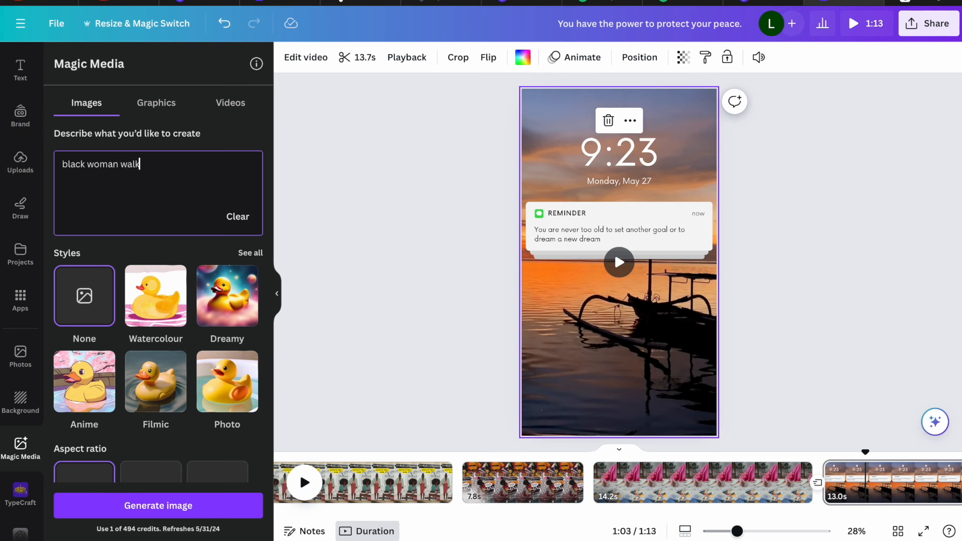
# - Generate Magic Media images from the prompt "black woman walking" and add the black-and-white back view with the handbag to the page
pyautogui.write('ing')
pyautogui.press('Return')
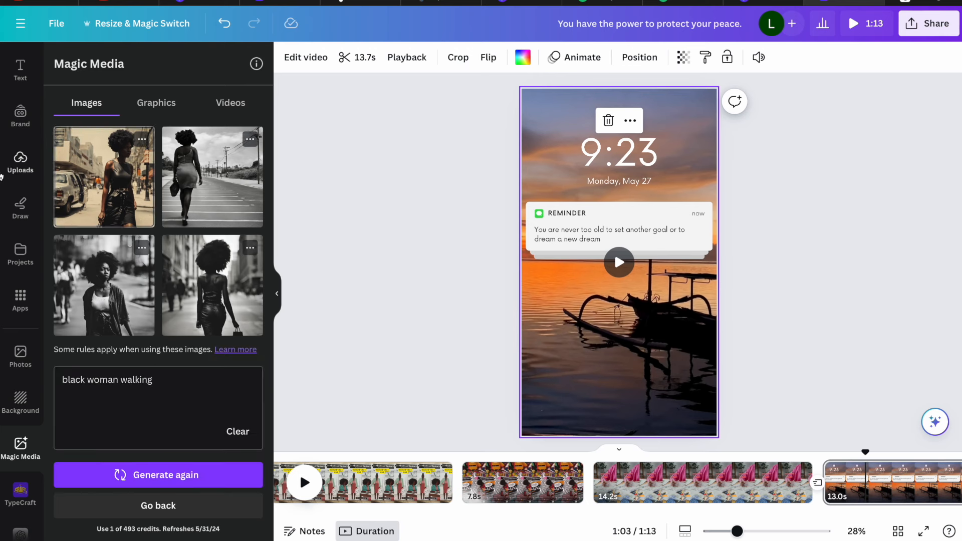
pyautogui.click(211, 285)
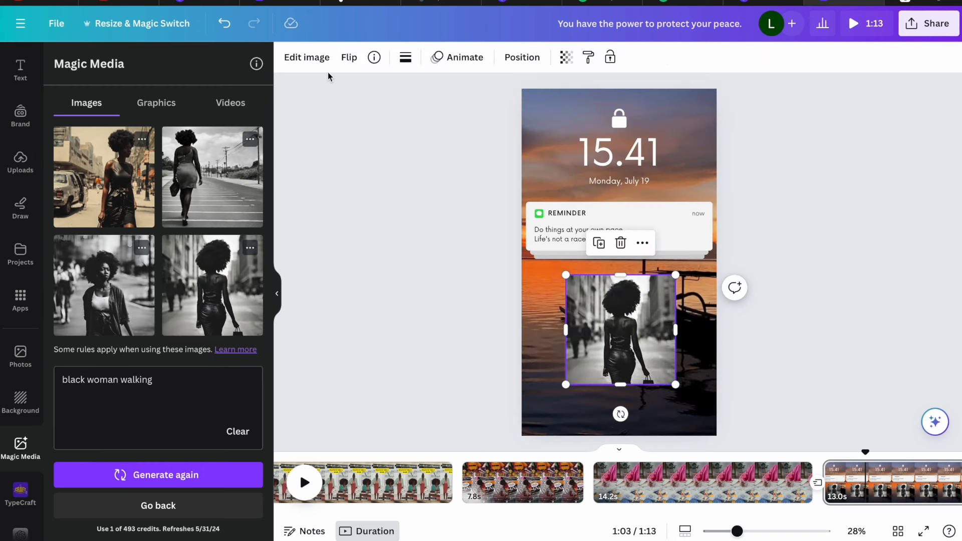
# - Remove the woman image's background, enlarge it and place it in the lower left part of the reel
pyautogui.click(317, 56)
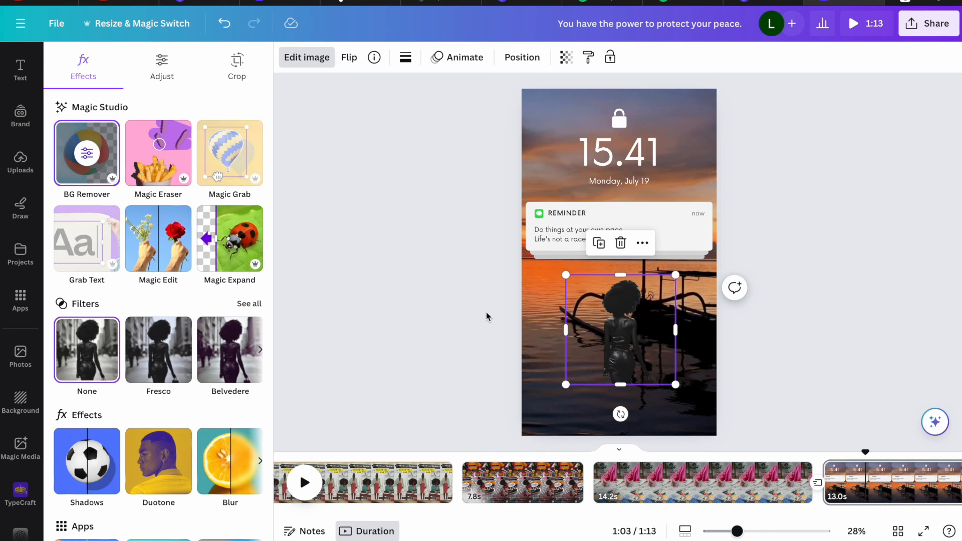
pyautogui.moveTo(565, 275); pyautogui.dragTo(523, 130)
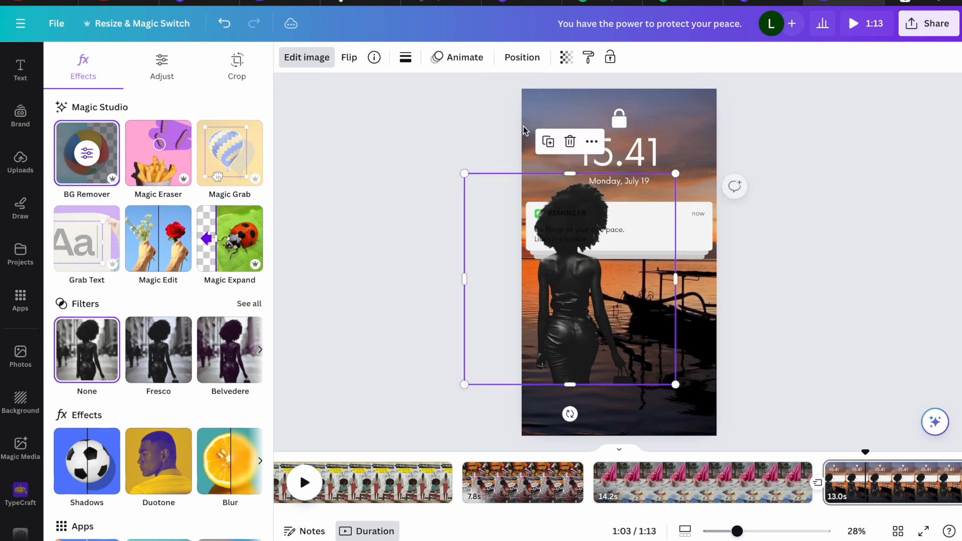
pyautogui.moveTo(614, 303); pyautogui.dragTo(598, 348)
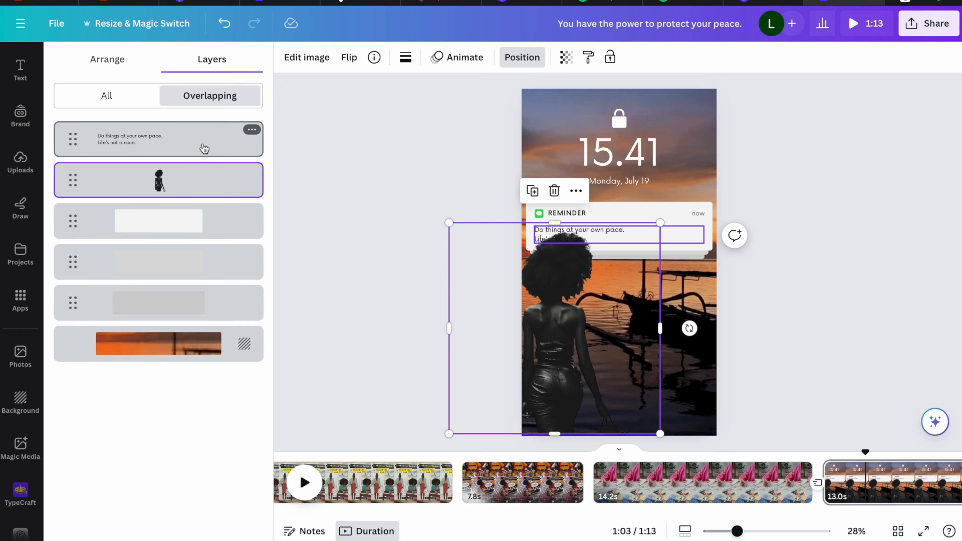
# - Move the woman behind the reminder card in the layer order and shift her slightly lower on the page
pyautogui.moveTo(192, 183); pyautogui.dragTo(185, 279)
pyautogui.click(800, 294)
pyautogui.moveTo(580, 376); pyautogui.dragTo(584, 398)
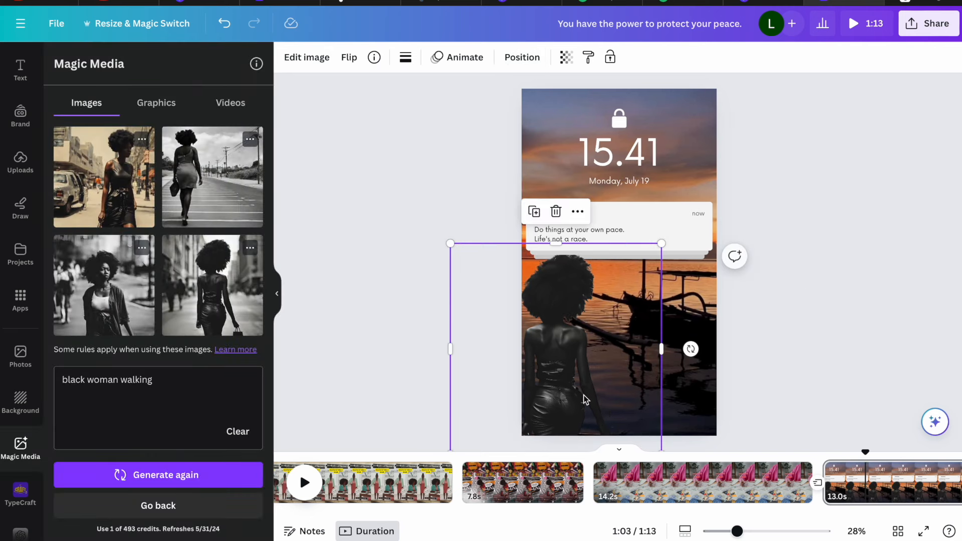
pyautogui.click(802, 376)
# - Apply the Pan photo animation to the woman image, entering from left to right
pyautogui.click(627, 325)
pyautogui.click(457, 57)
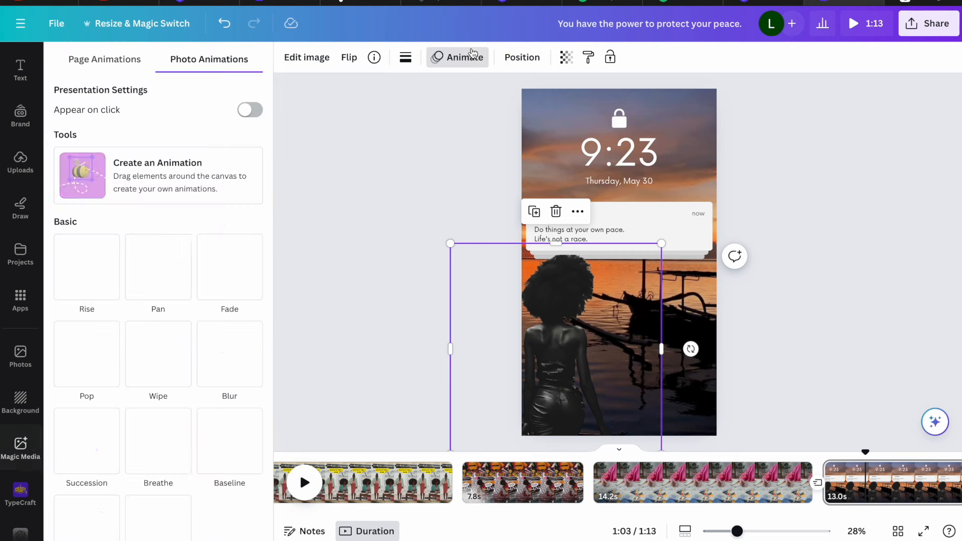
pyautogui.click(168, 276)
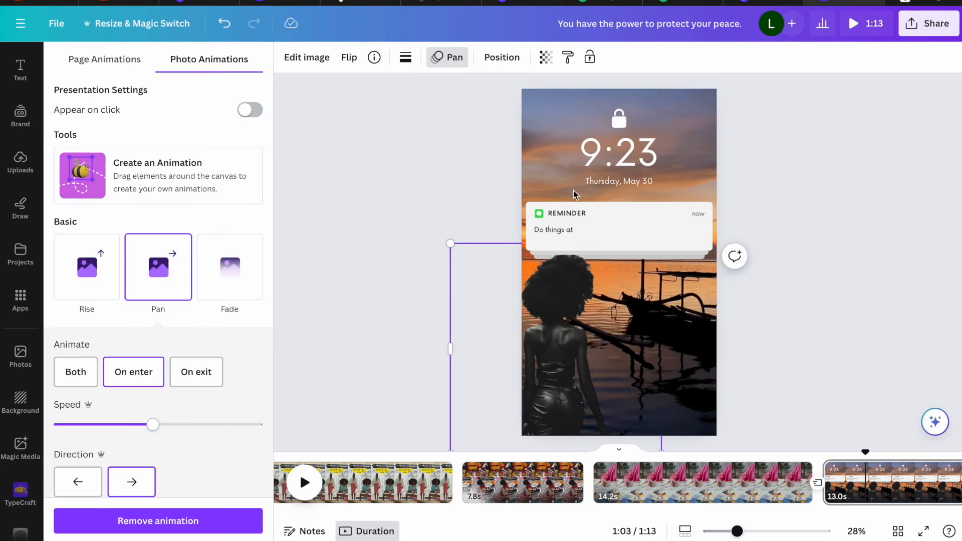
pyautogui.click(686, 224)
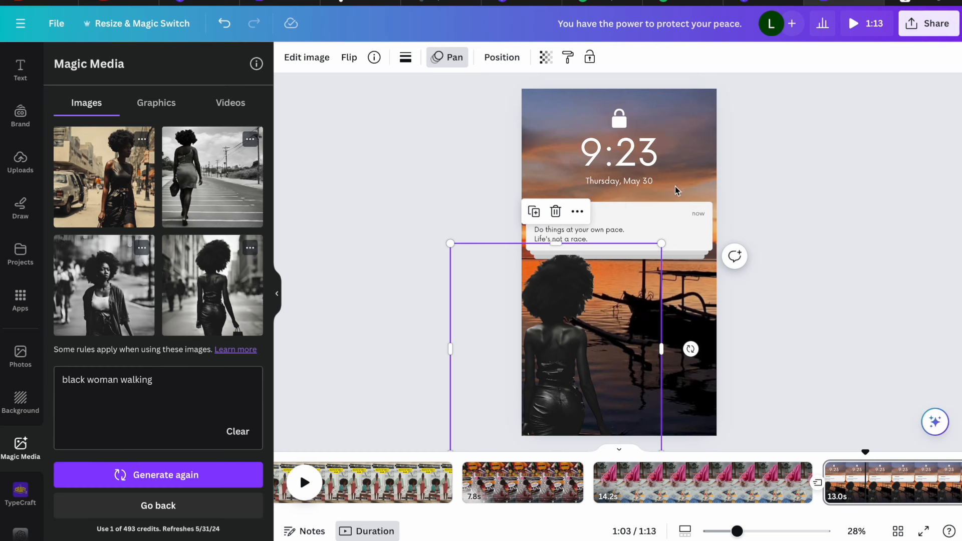
# - Trim the sunset boat background video to 3.5 seconds by shortening its end
pyautogui.click(644, 165)
pyautogui.click(640, 278)
pyautogui.click(684, 287)
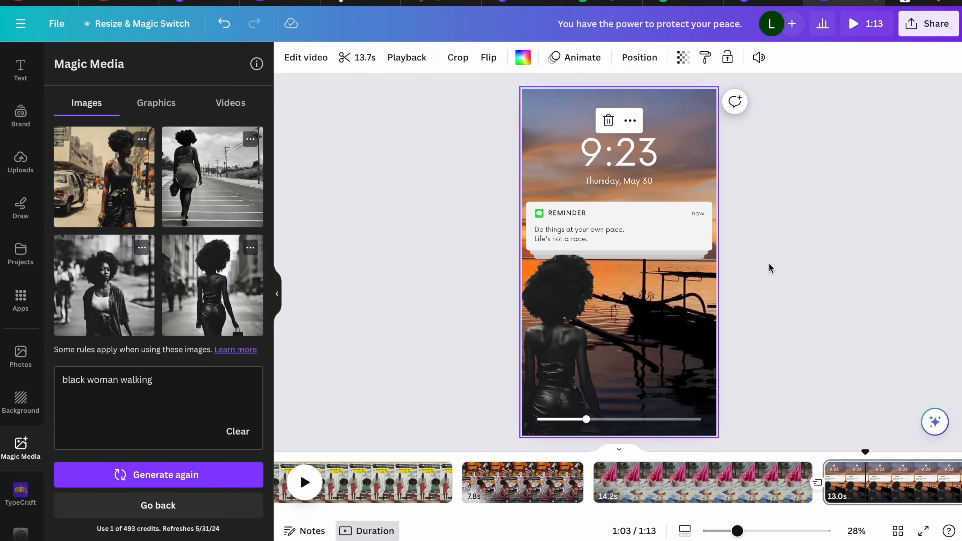
pyautogui.click(357, 58)
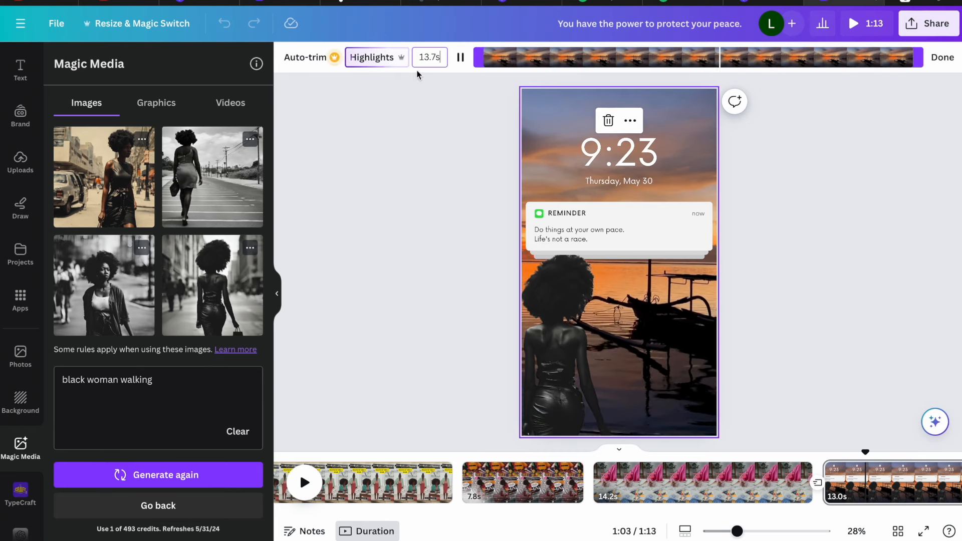
pyautogui.moveTo(920, 57); pyautogui.dragTo(623, 54)
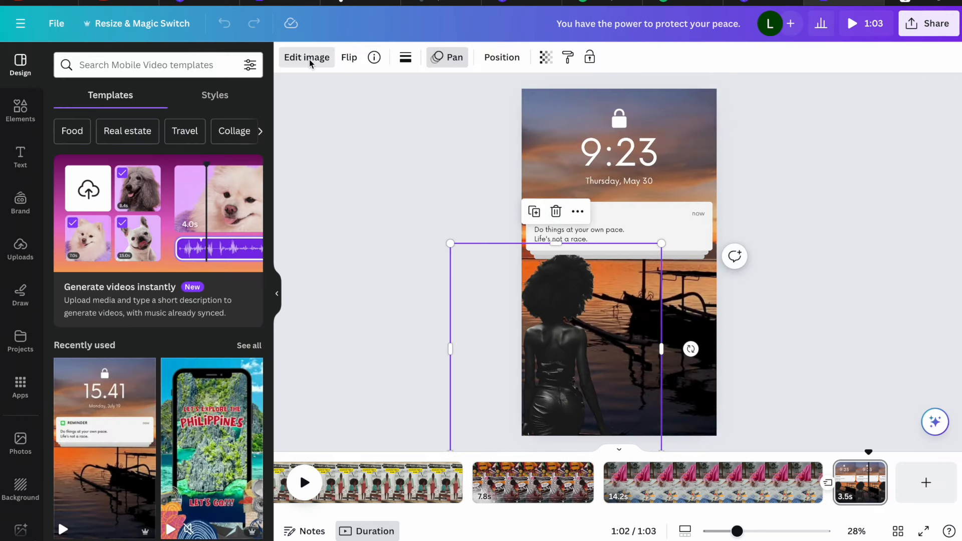
# - Add a Glow shadow effect to the woman image and set the glow colour to light green #C0FFCA
pyautogui.click(307, 57)
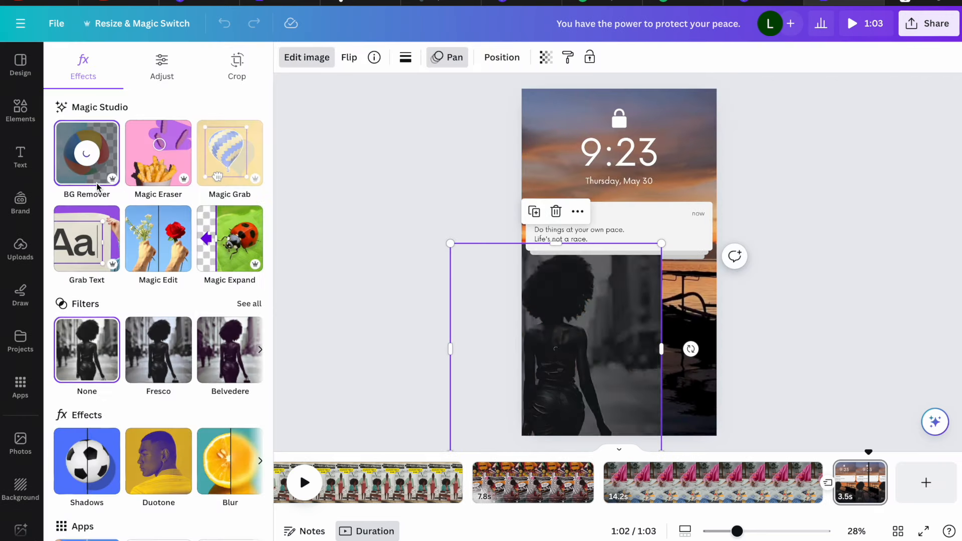
pyautogui.scroll(-1, 85, 380)
pyautogui.click(89, 368)
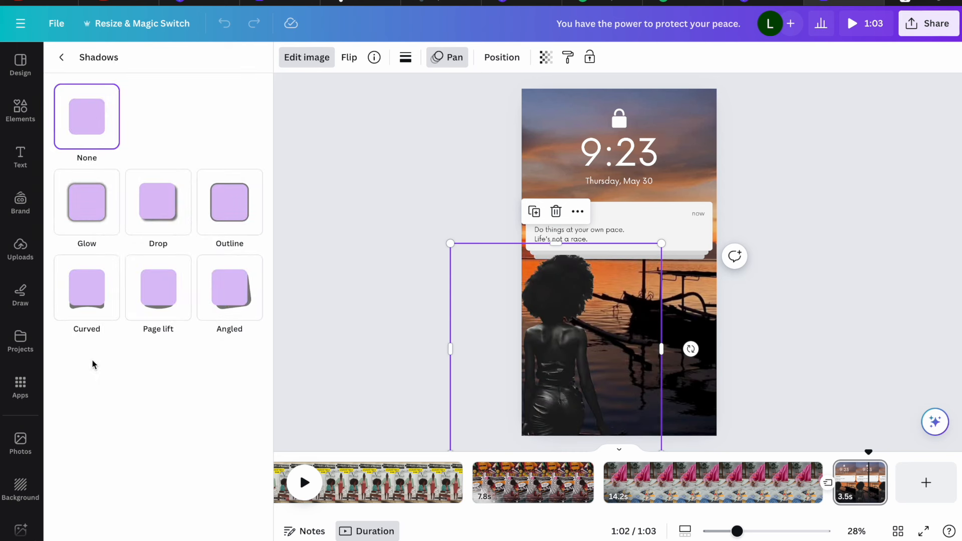
pyautogui.click(95, 208)
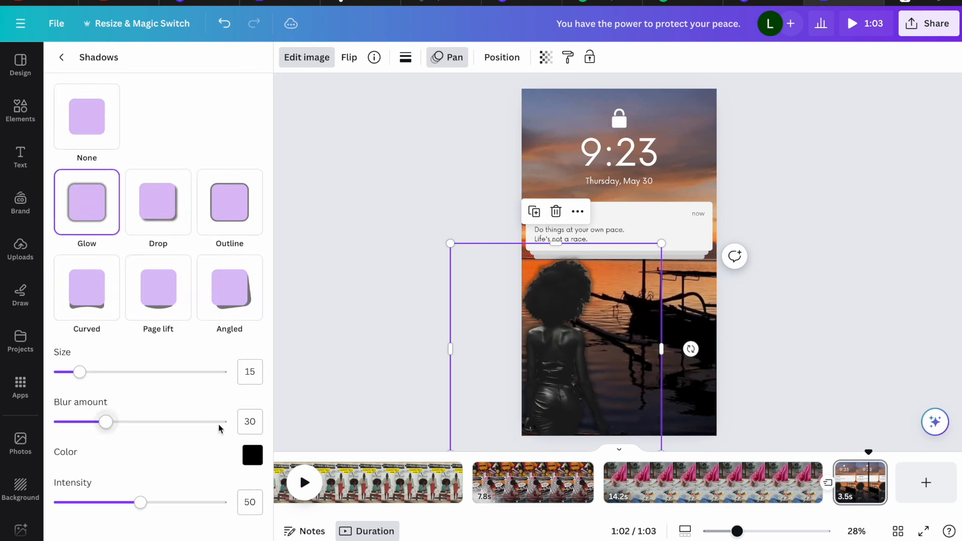
pyautogui.click(252, 456)
pyautogui.moveTo(256, 383); pyautogui.dragTo(257, 332)
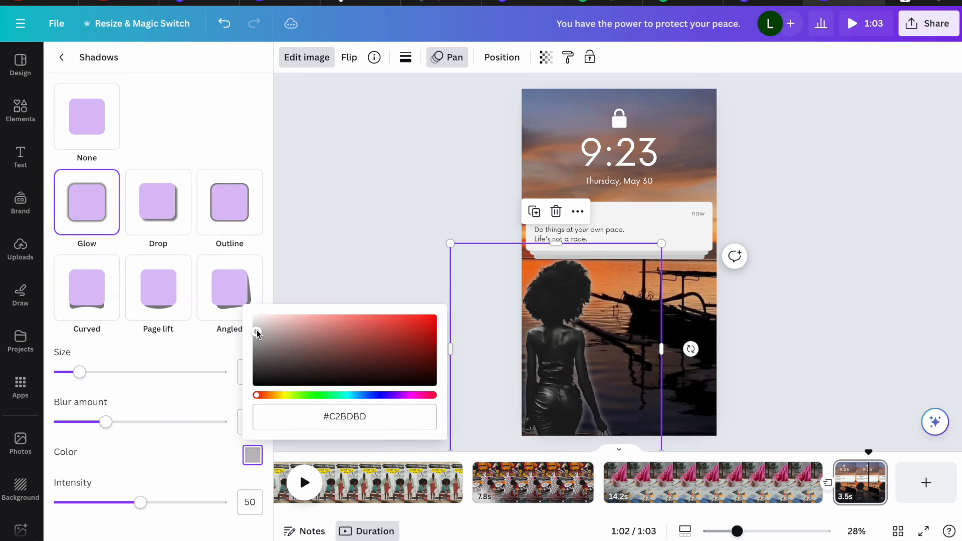
pyautogui.moveTo(258, 395); pyautogui.dragTo(297, 395)
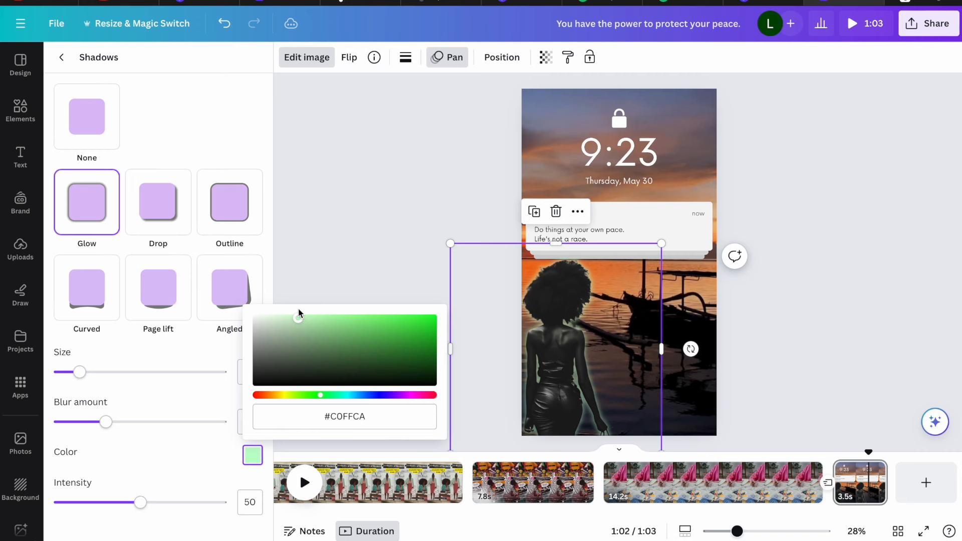
pyautogui.click(345, 224)
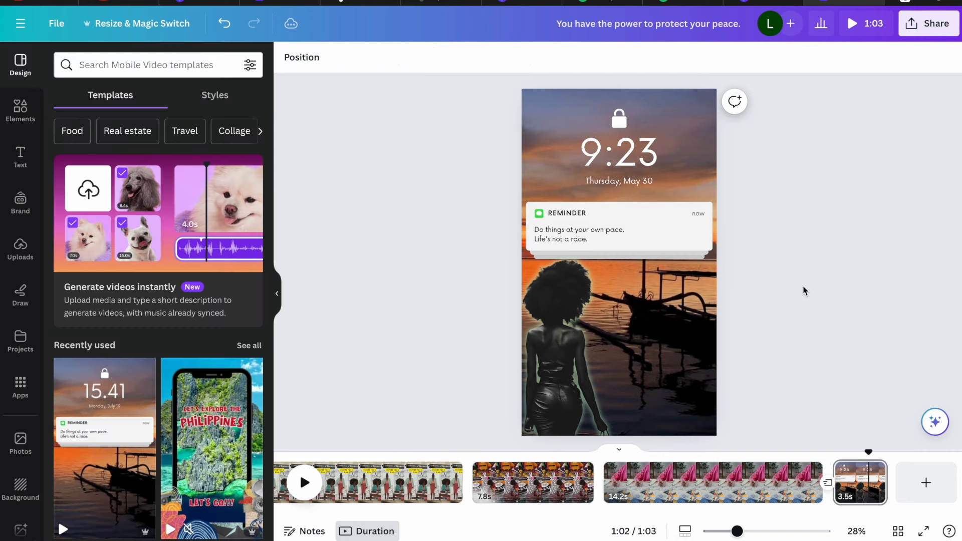
pyautogui.click(709, 266)
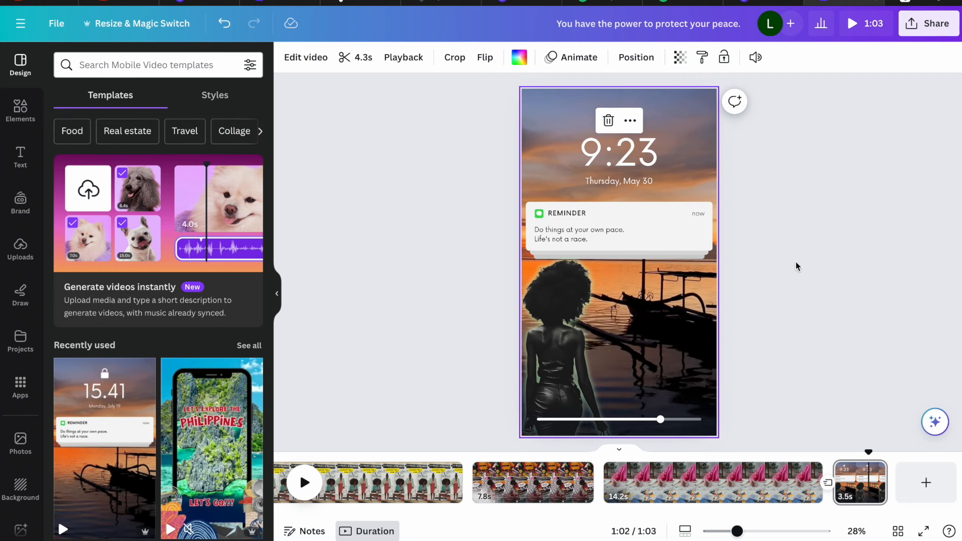
# - Open the download settings for the design as MP4 Video and deselect all pages in the page selection
pyautogui.click(928, 23)
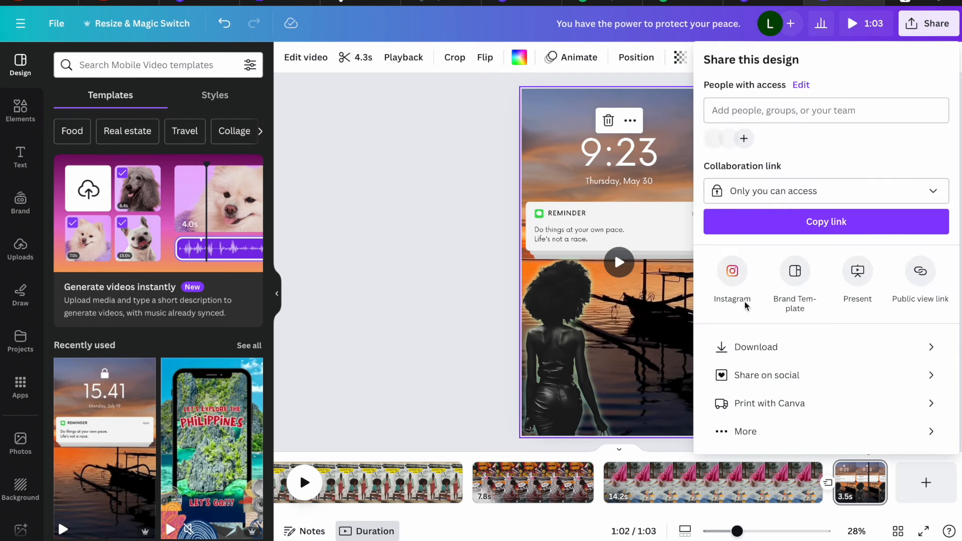
pyautogui.click(722, 347)
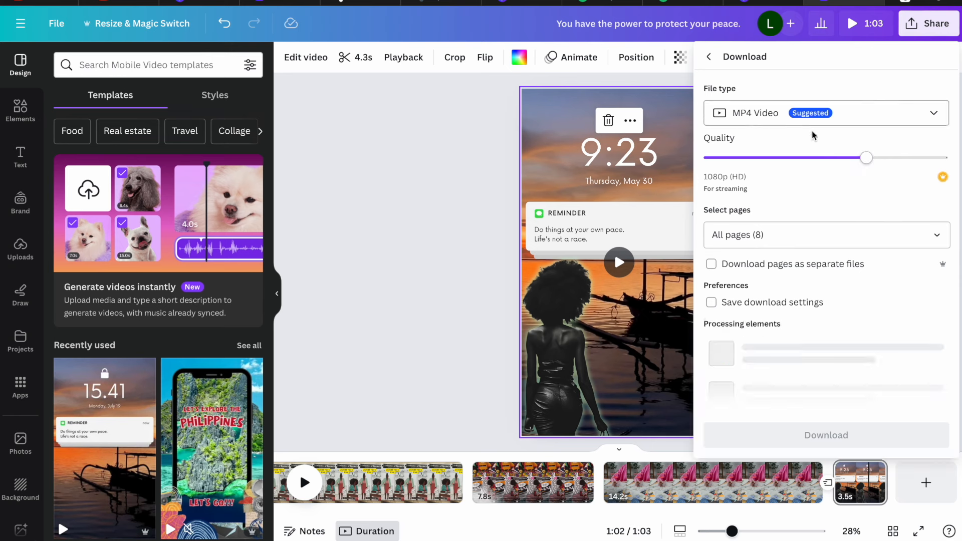
pyautogui.click(783, 235)
pyautogui.click(938, 272)
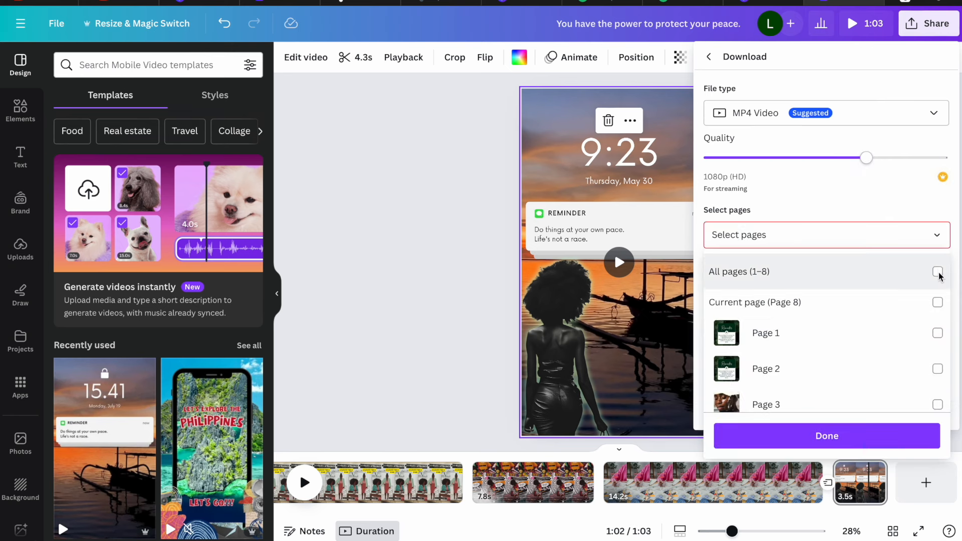